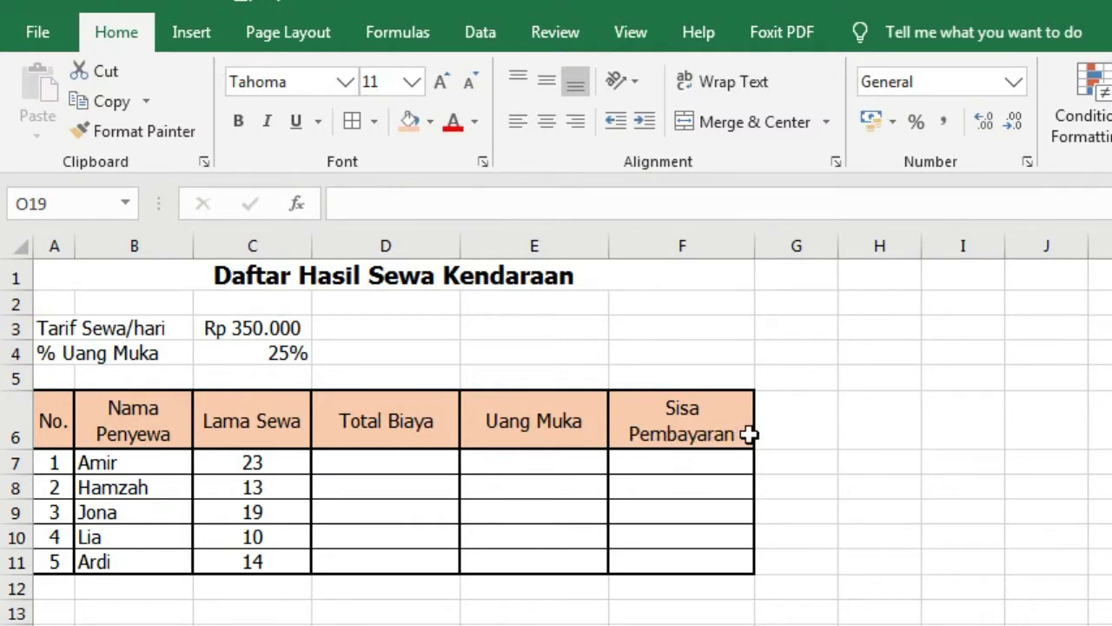
Step: Enter =C7*C3 in D7 so the first renter's Total Biaya shows Rp 8.050.000
left_click(407, 467)
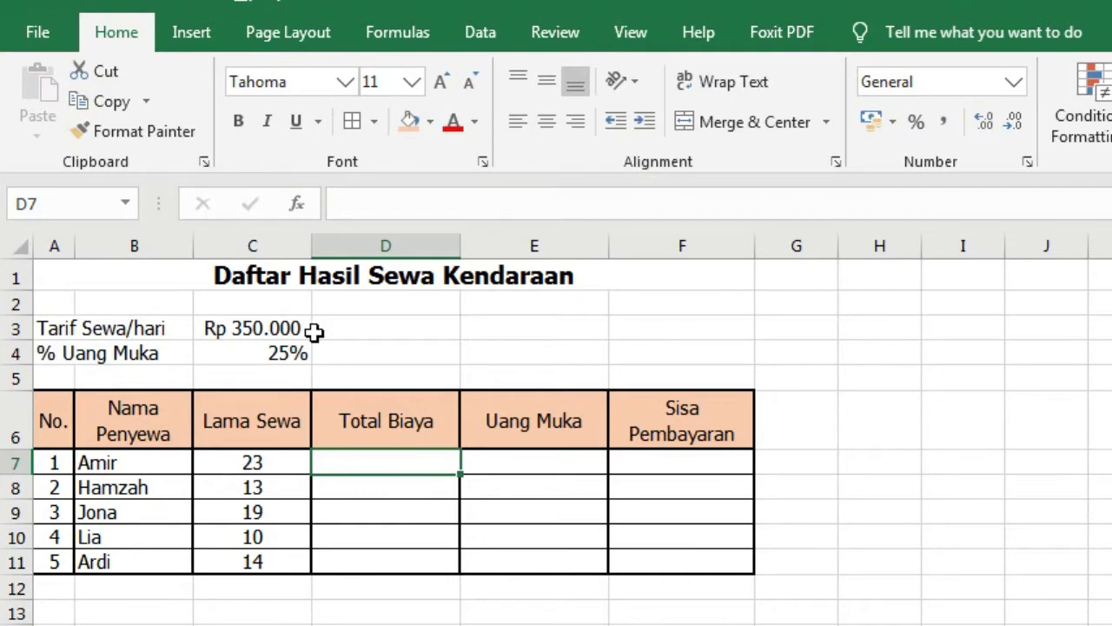
left_click(266, 327)
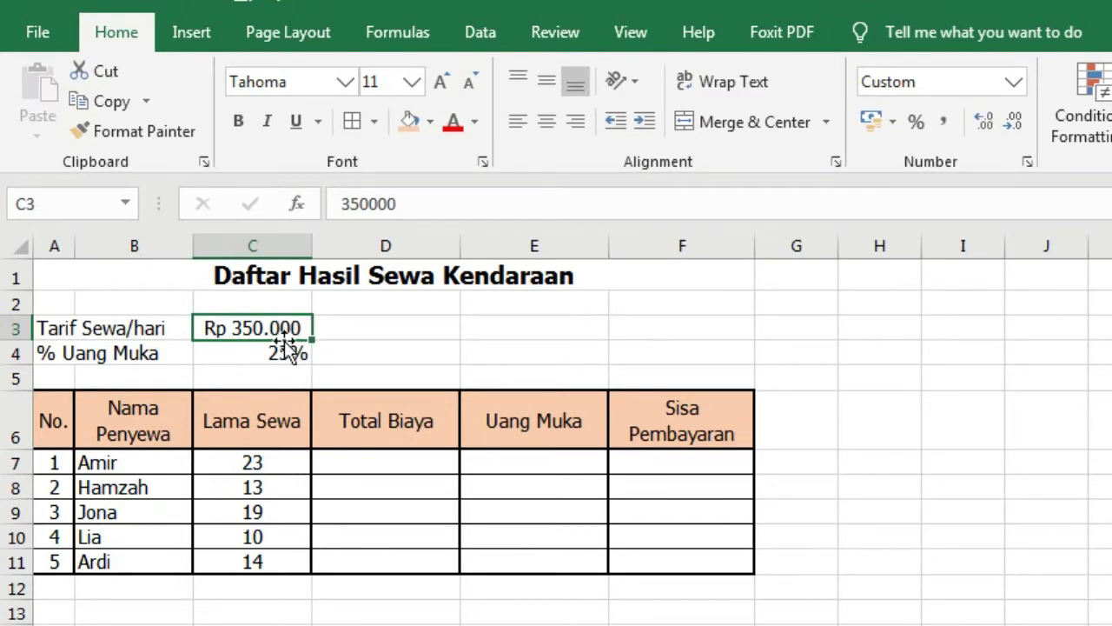
left_click(343, 457)
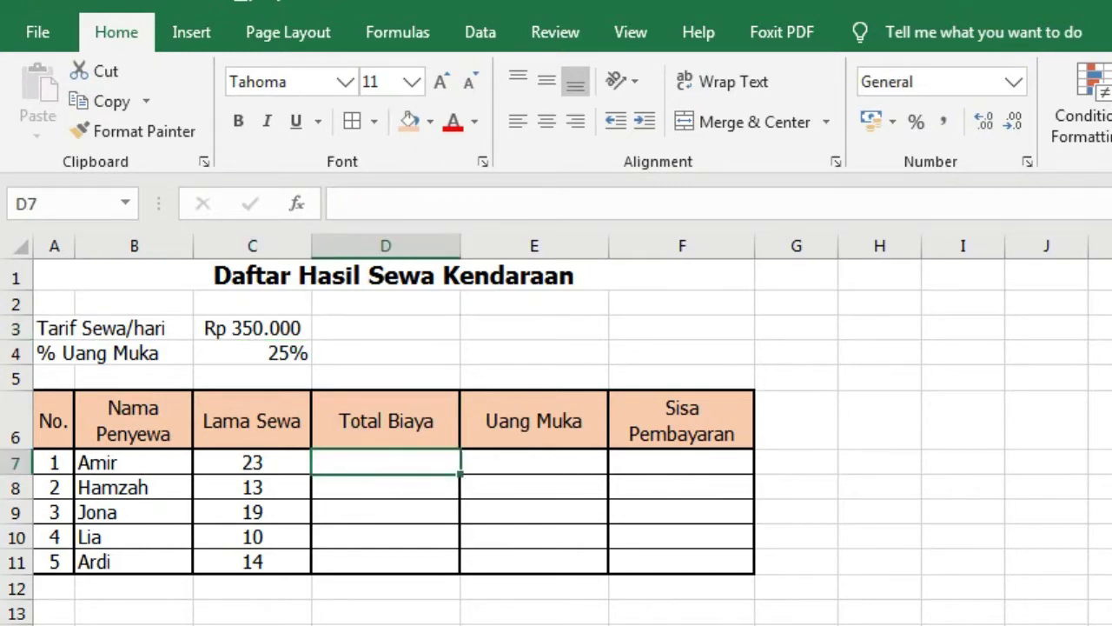
type("=")
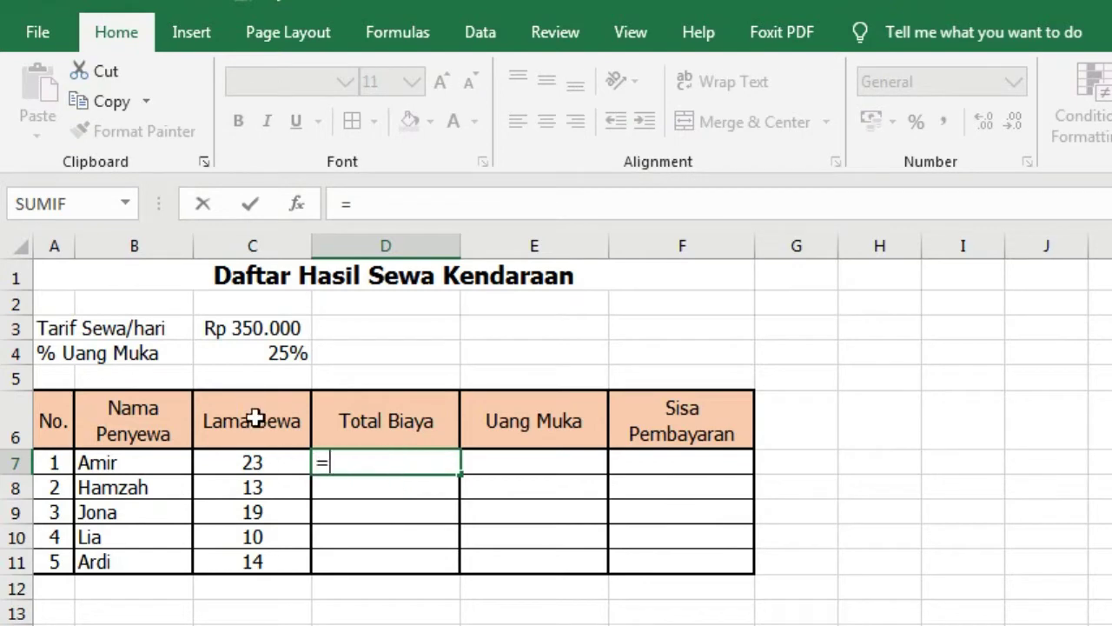
left_click(263, 461)
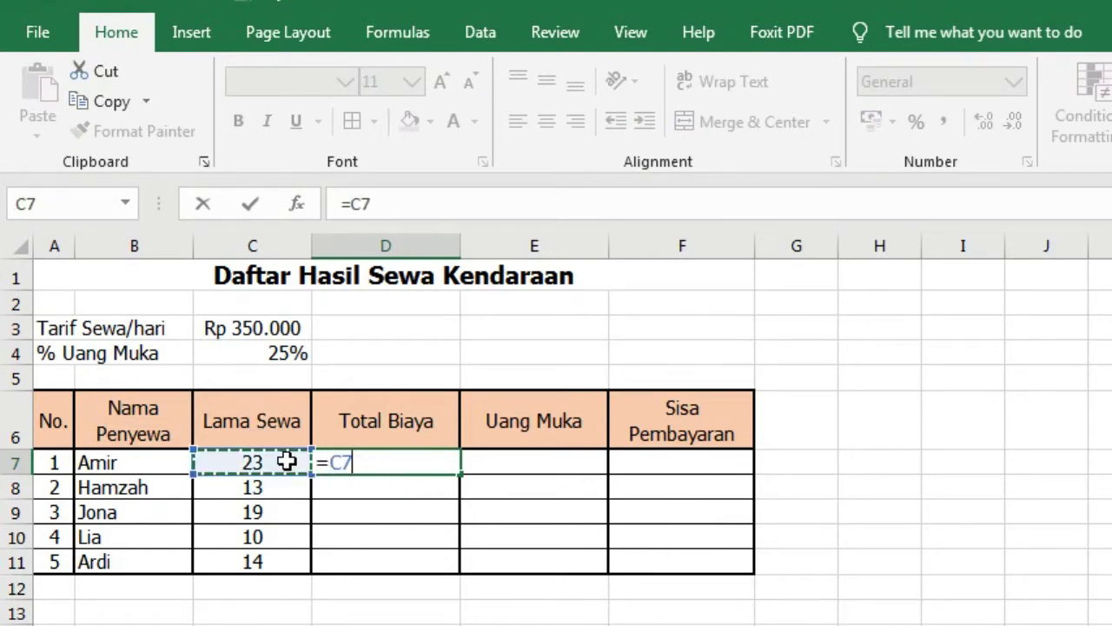
type("*")
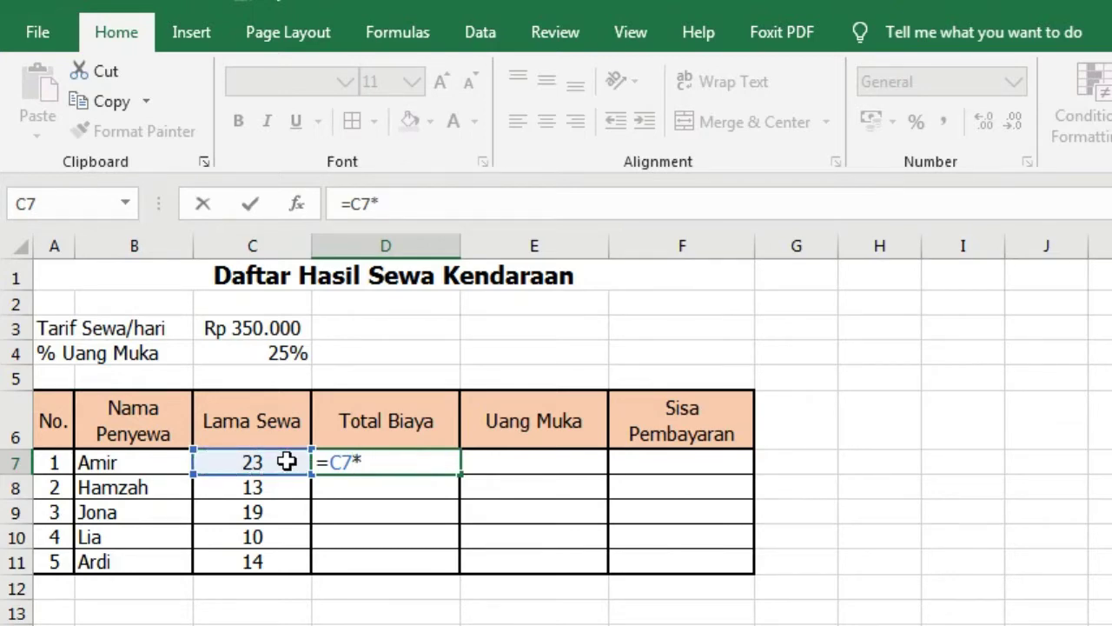
left_click(285, 328)
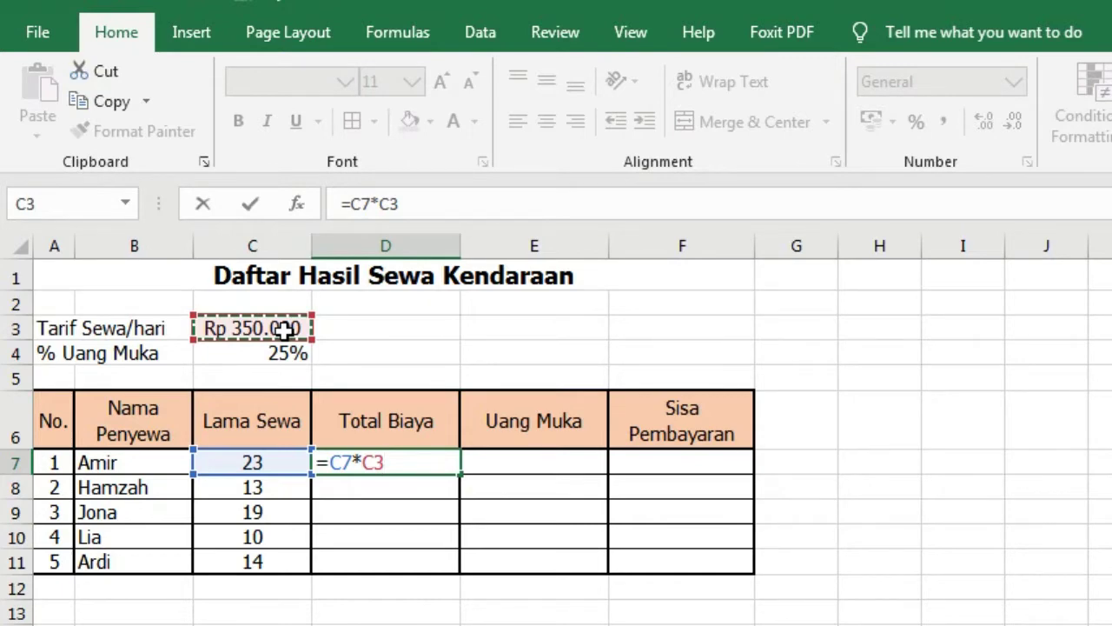
key("Return")
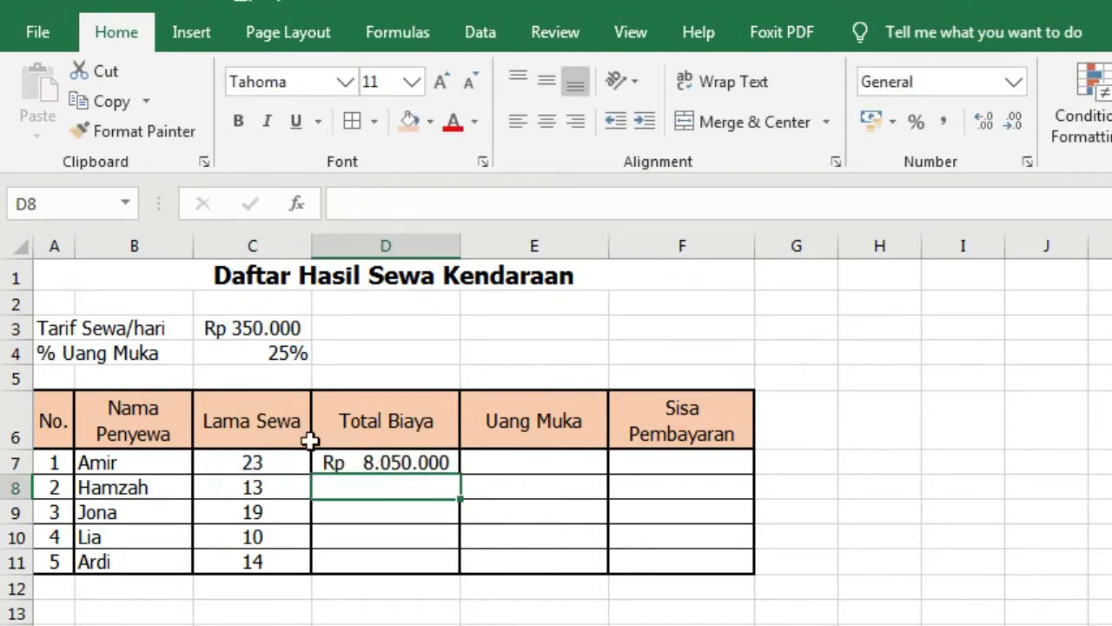
left_click(409, 462)
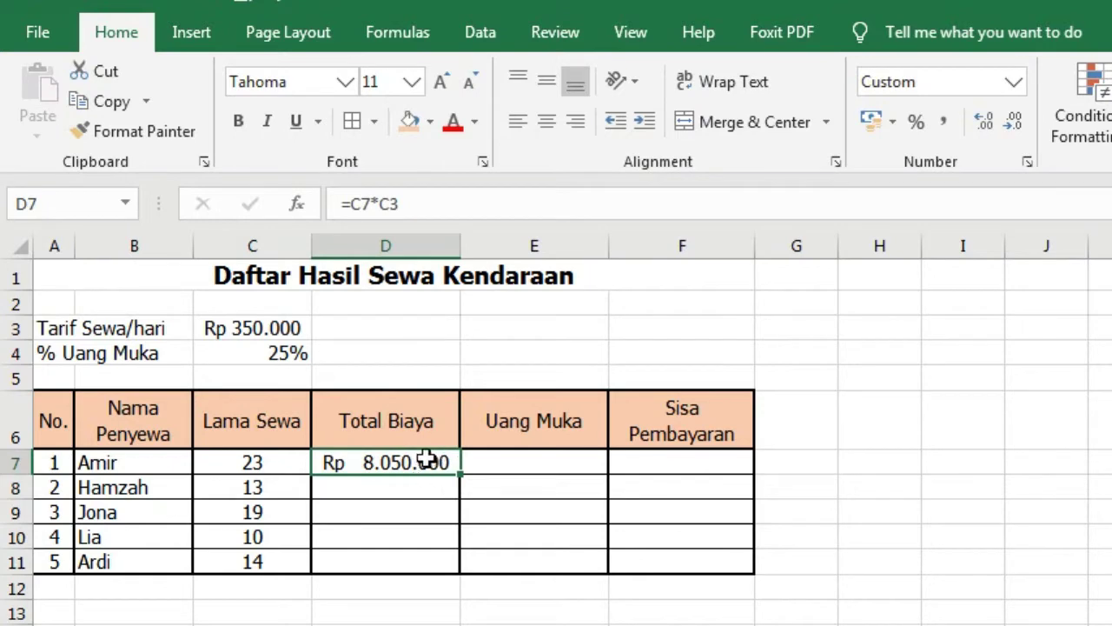
left_click(361, 490)
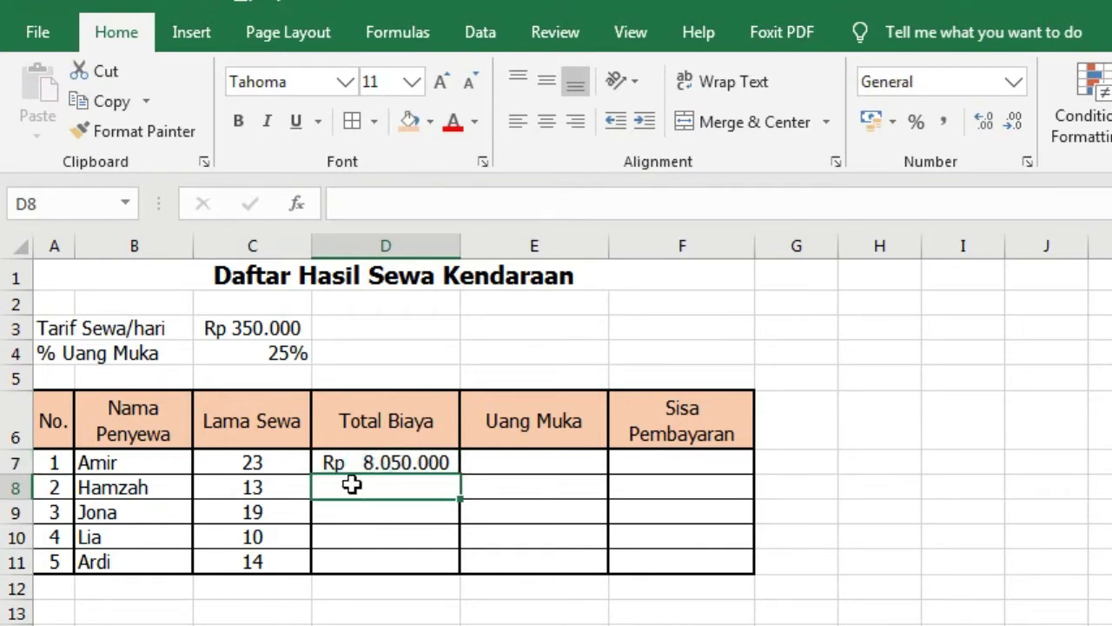
left_click(393, 461)
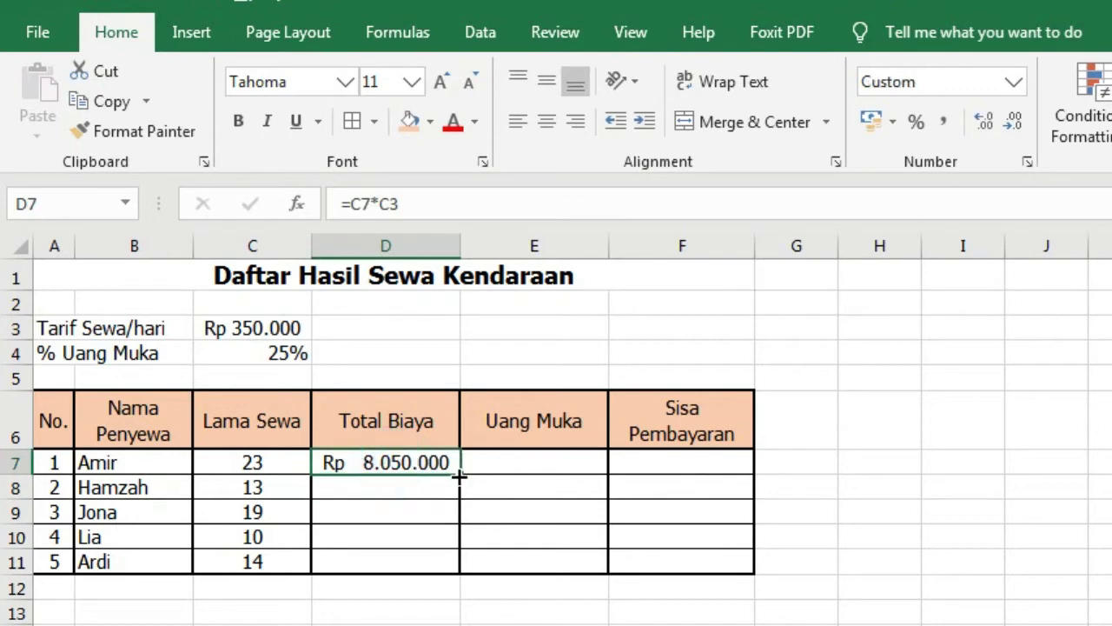
Step: Autofill D7's formula down to D11, yielding wrong totals like Rp 3, #VALUE! and Rp 322
left_click_drag(459, 474, 459, 568)
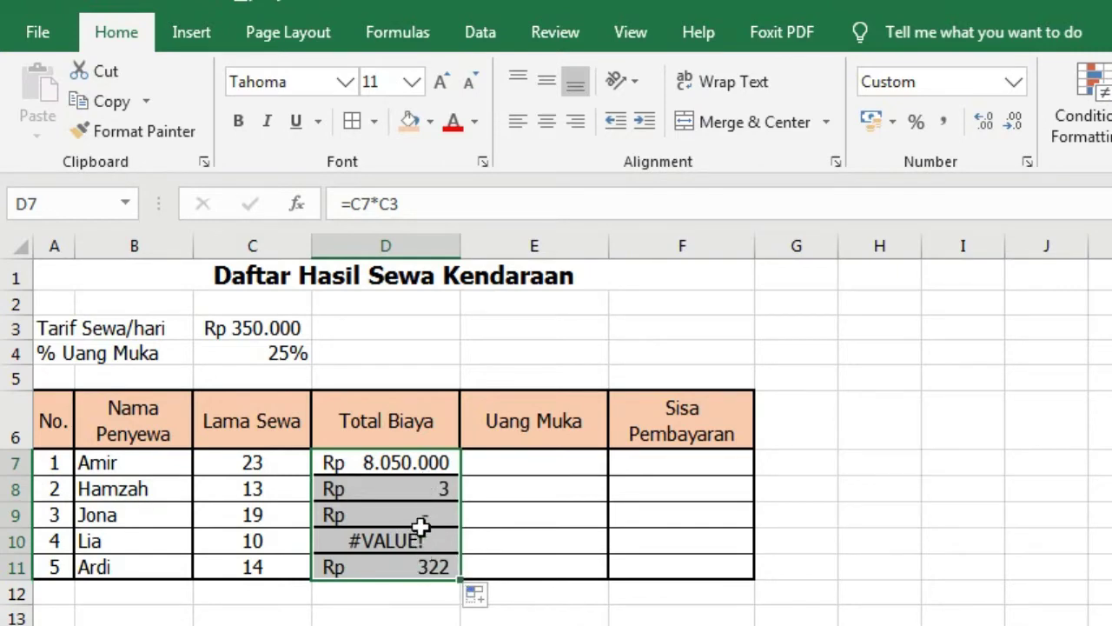
left_click(421, 463)
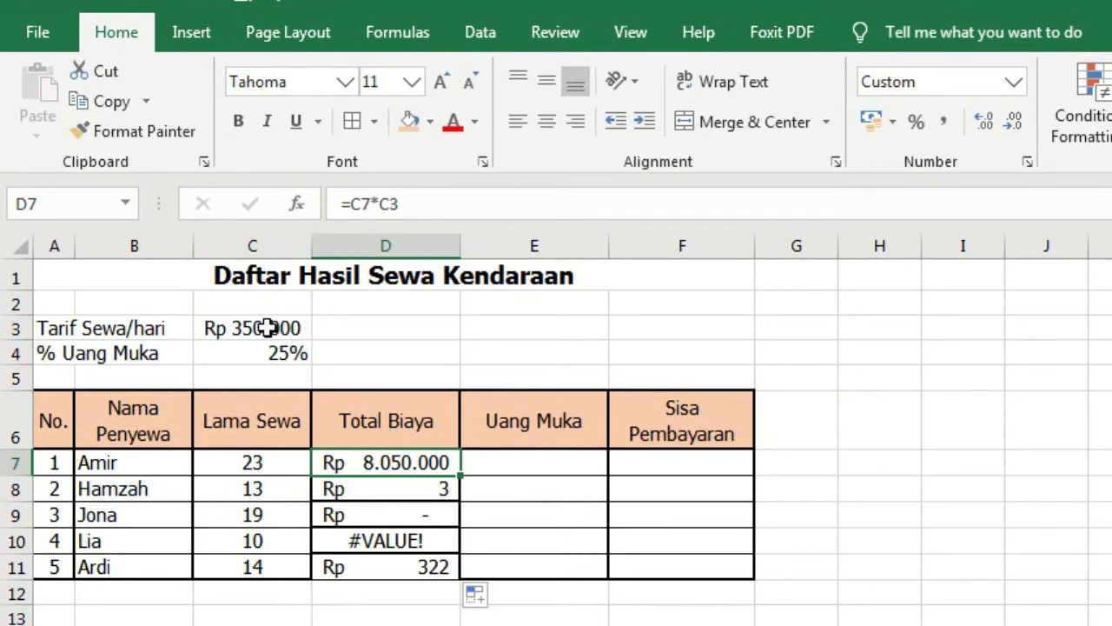
Step: Compare D7 and D8 formulas, spot D8 referencing C4, and reopen D7's =C7*C3 for editing
left_click(268, 328)
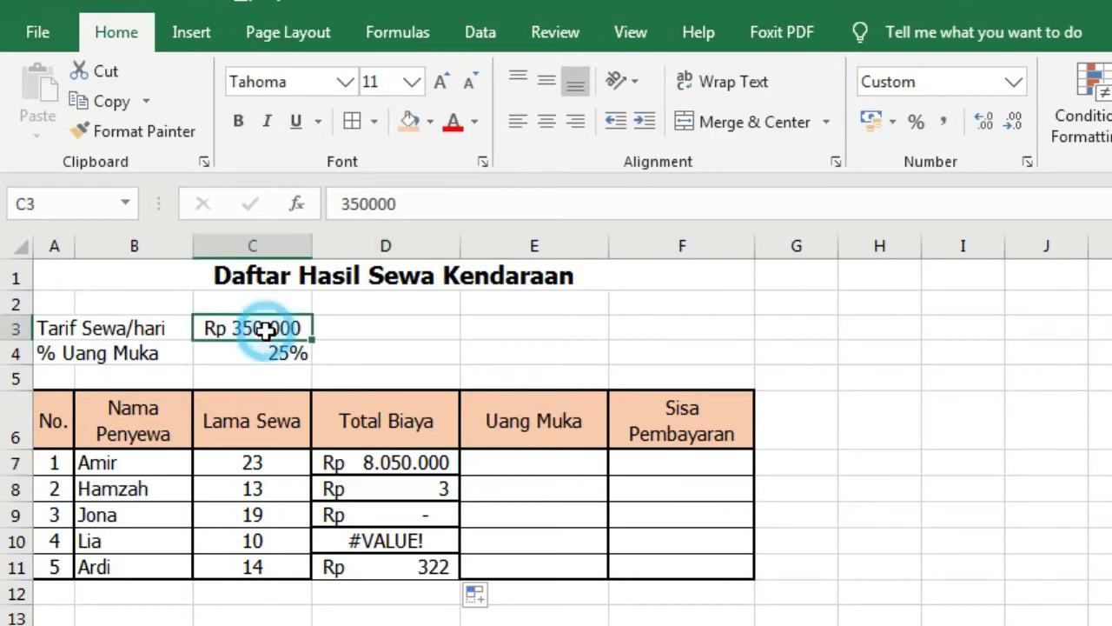
left_click(443, 463)
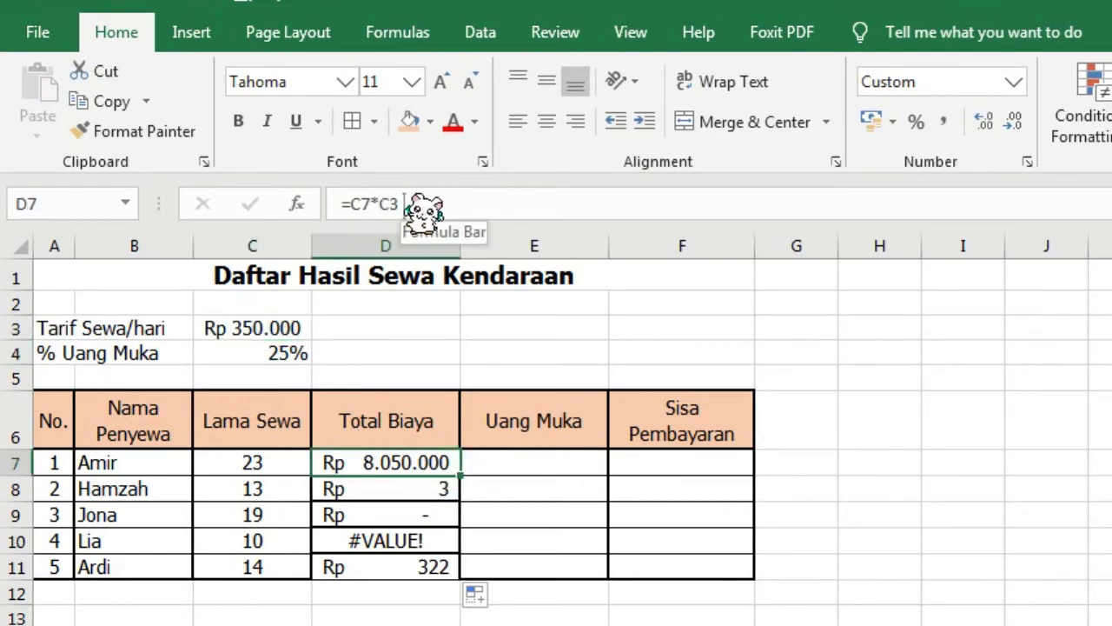
left_click(407, 486)
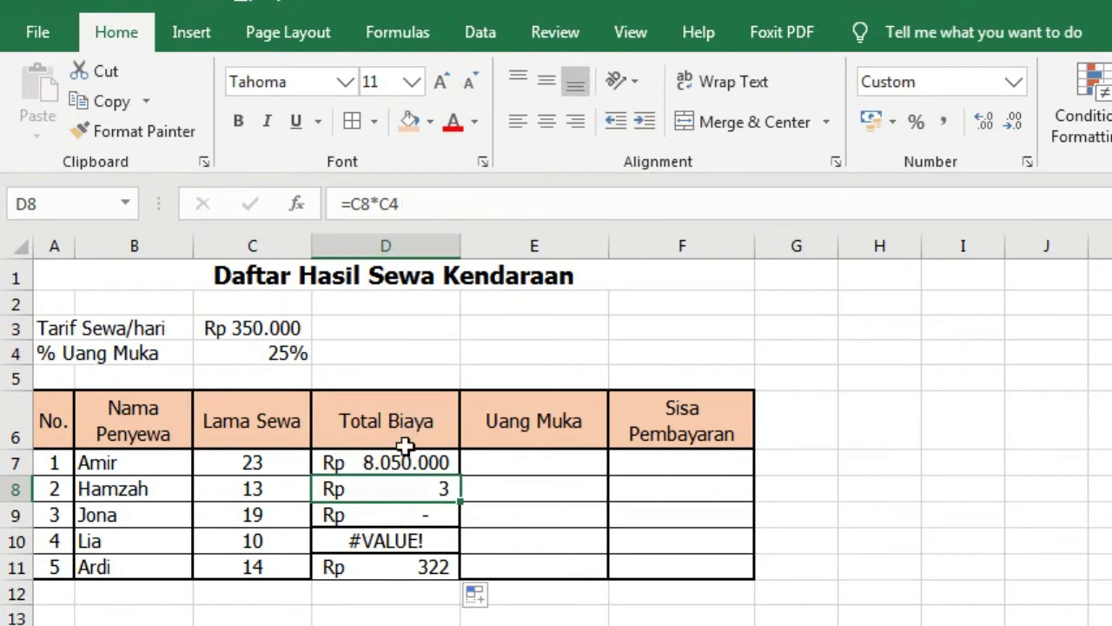
left_click(287, 335)
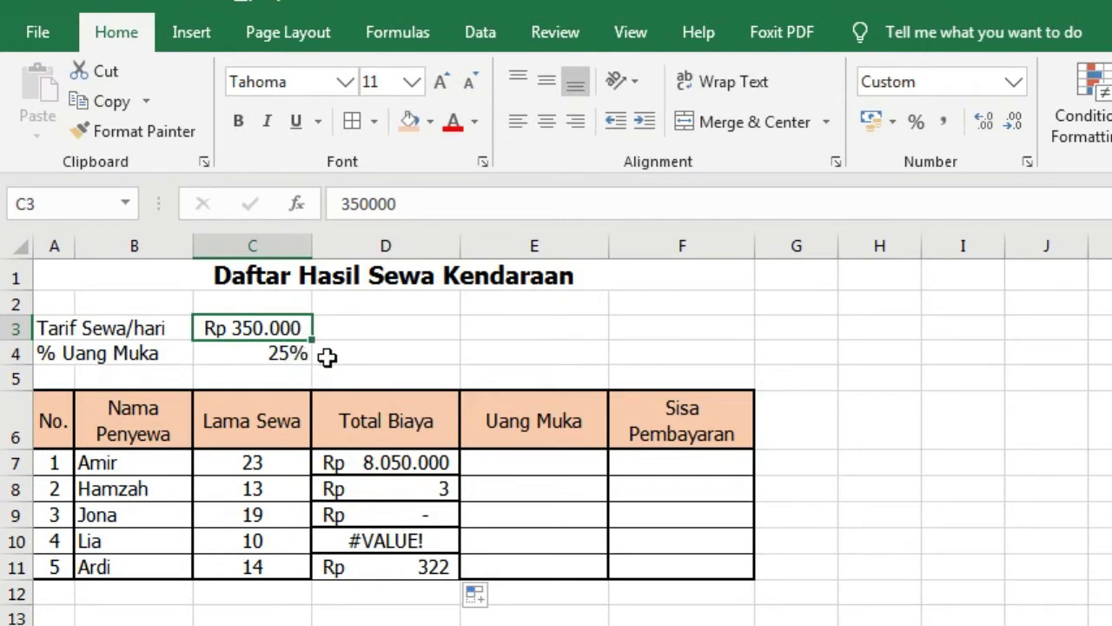
left_click(404, 460)
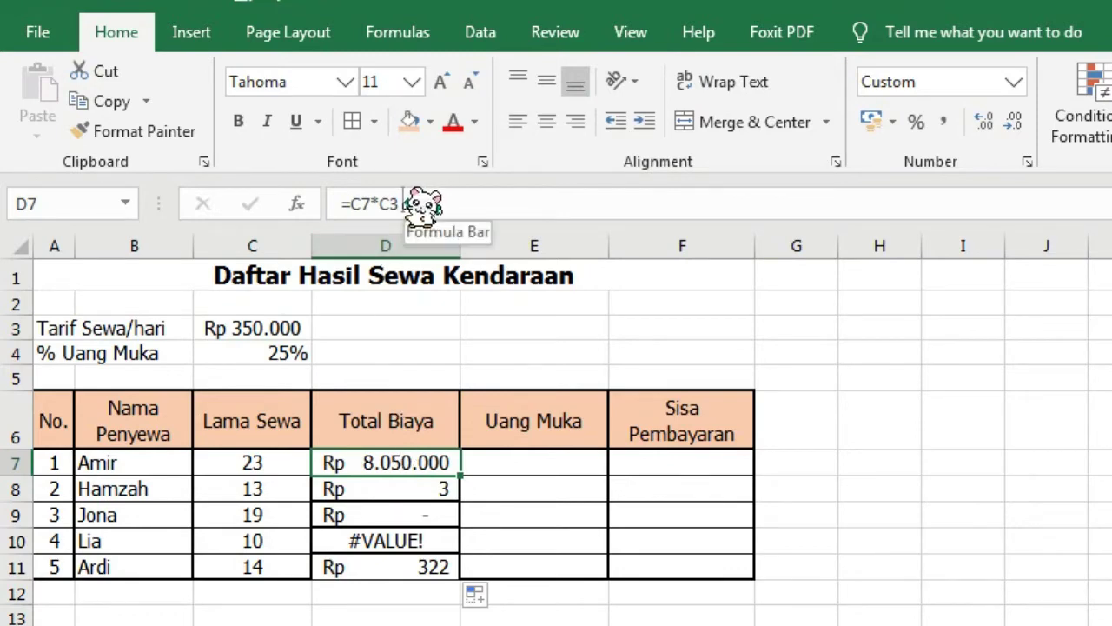
left_click(424, 205)
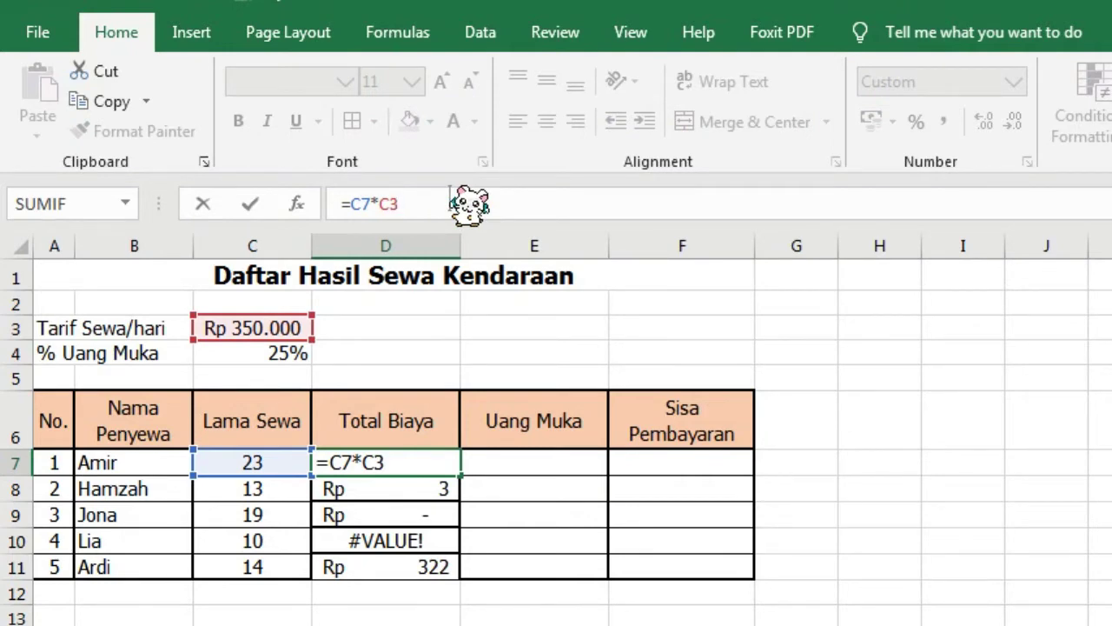
Step: Change D7's formula to =C7*$C$3 so the daily rate reference stays fixed
key("Left")
key("Left")
key("Left")
type("$")
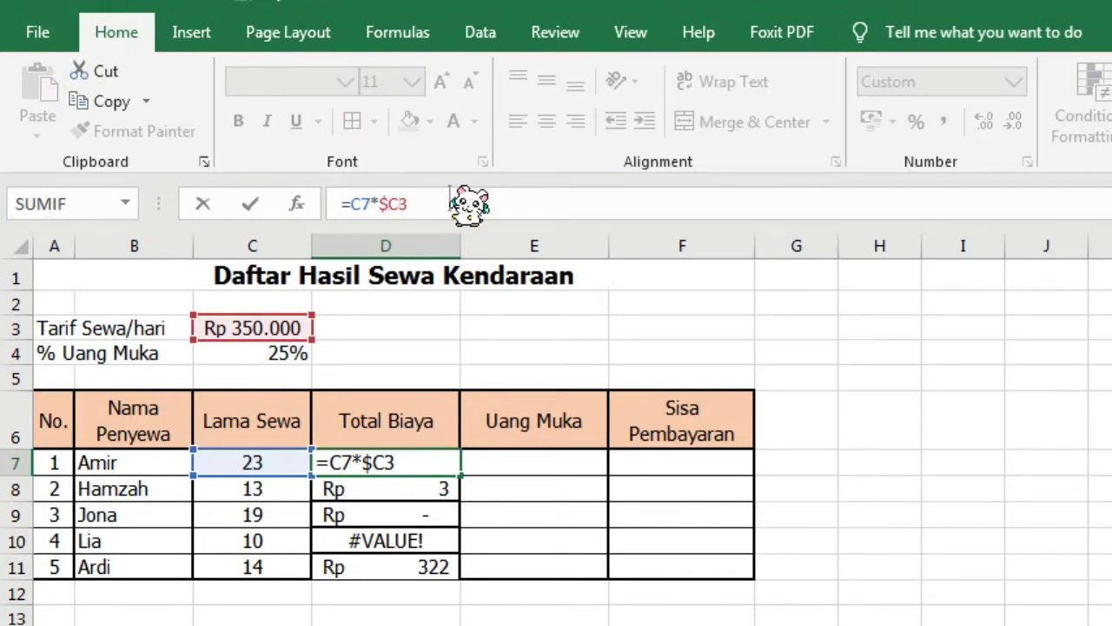
key("Right")
type("$")
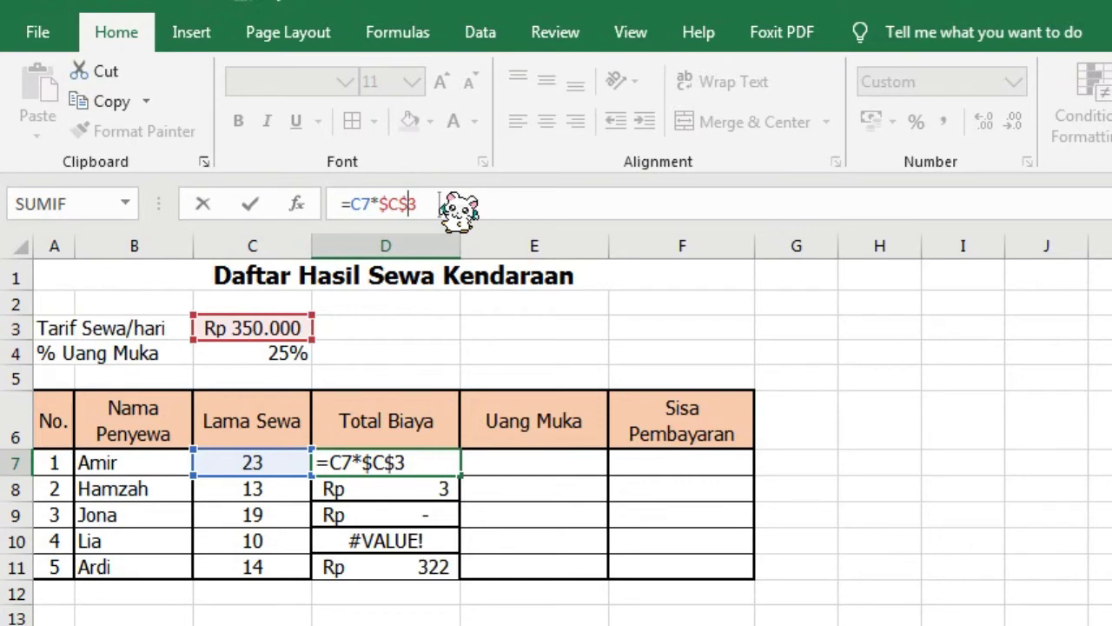
key("BackSpace")
key("F4")
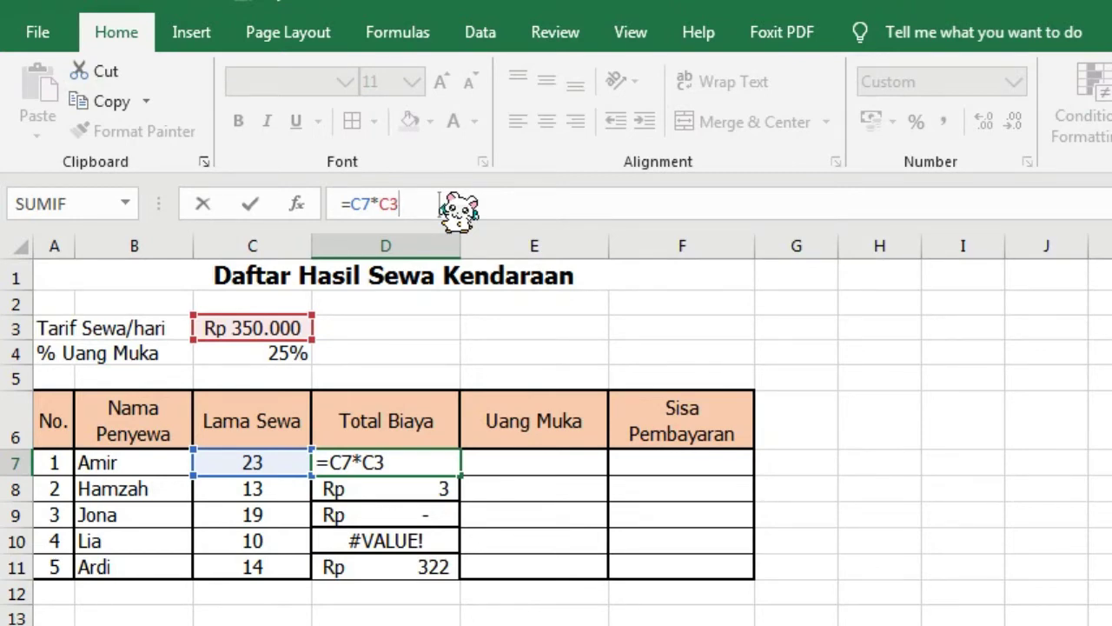
key("F4")
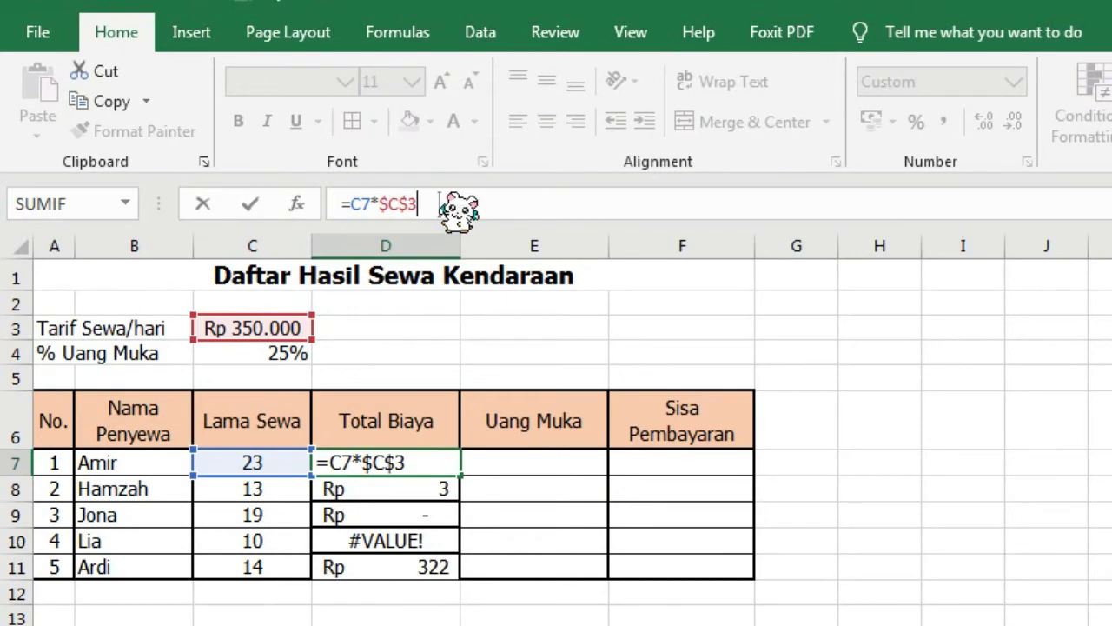
key("Return")
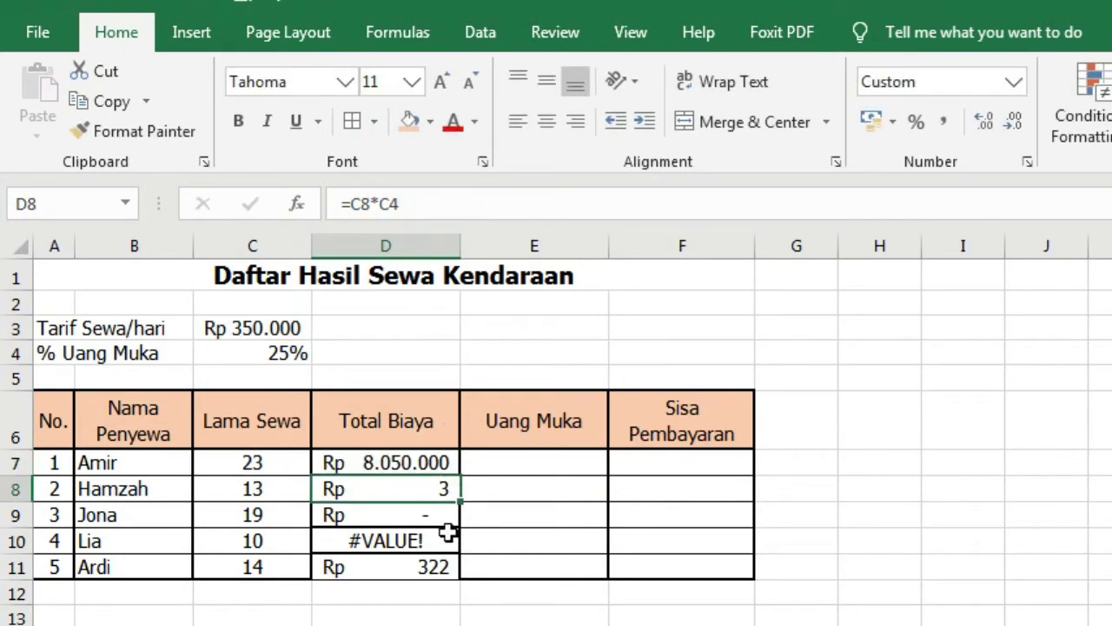
left_click(449, 464)
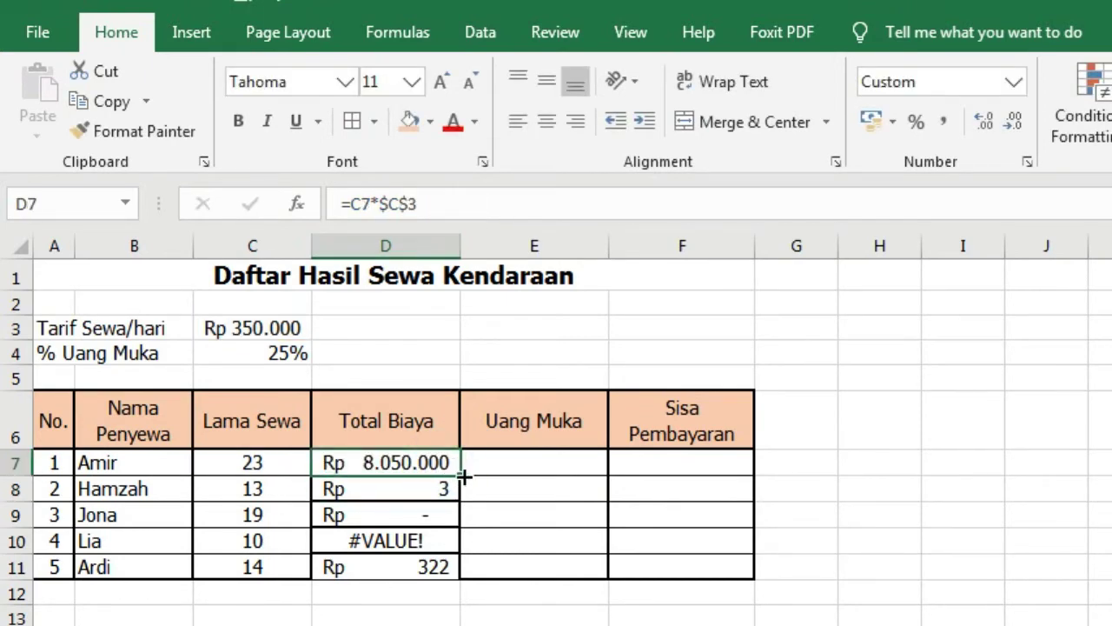
left_click_drag(465, 476, 451, 569)
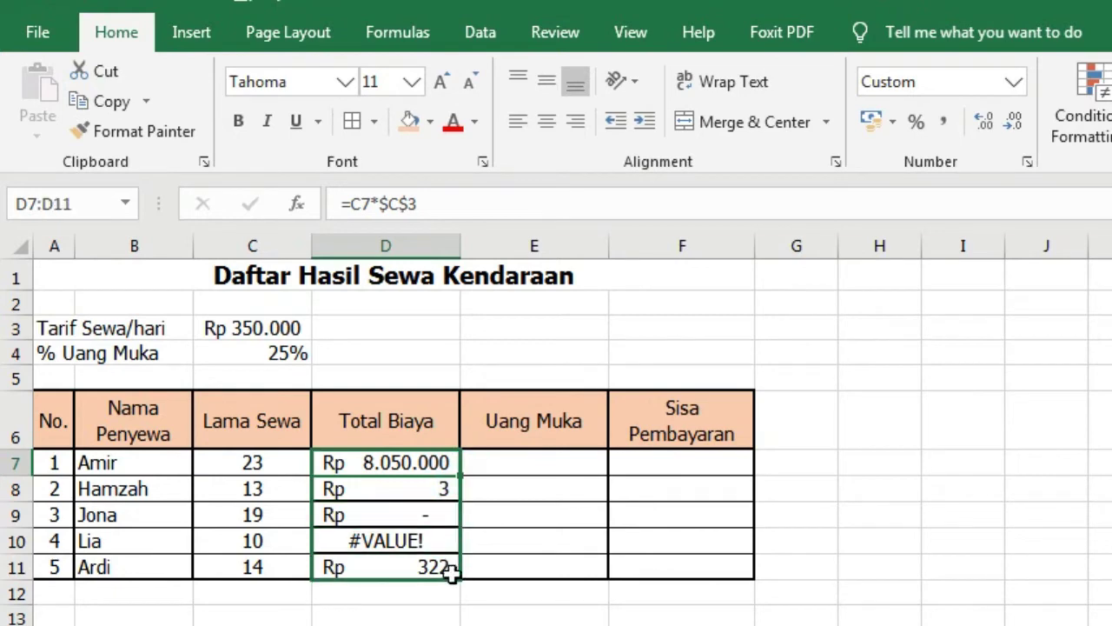
left_click(390, 492)
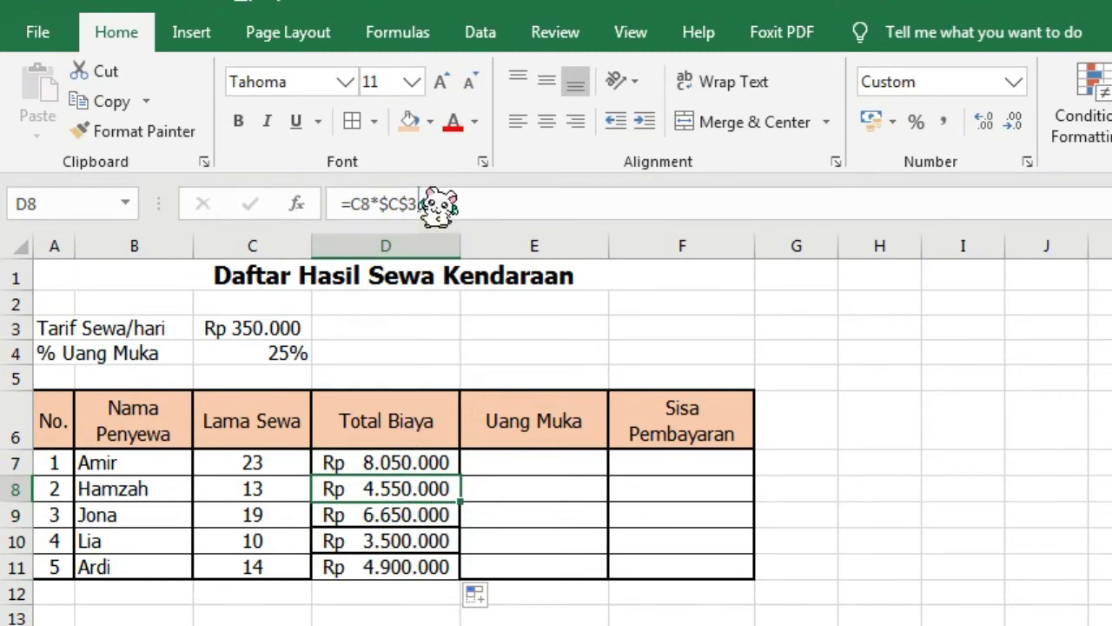
left_click(409, 514)
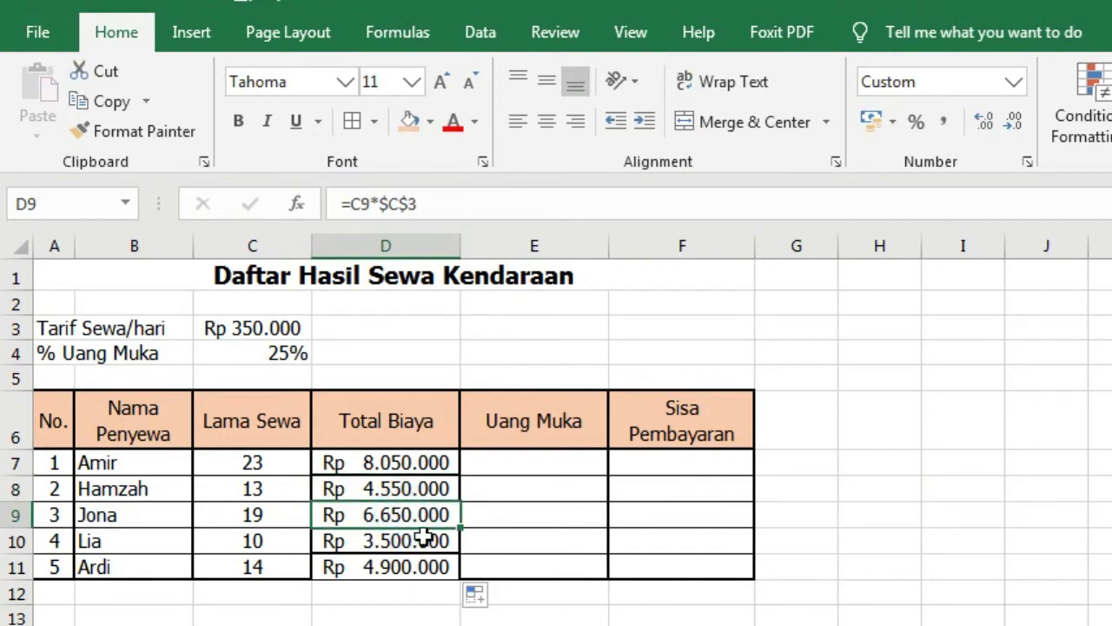
left_click(417, 539)
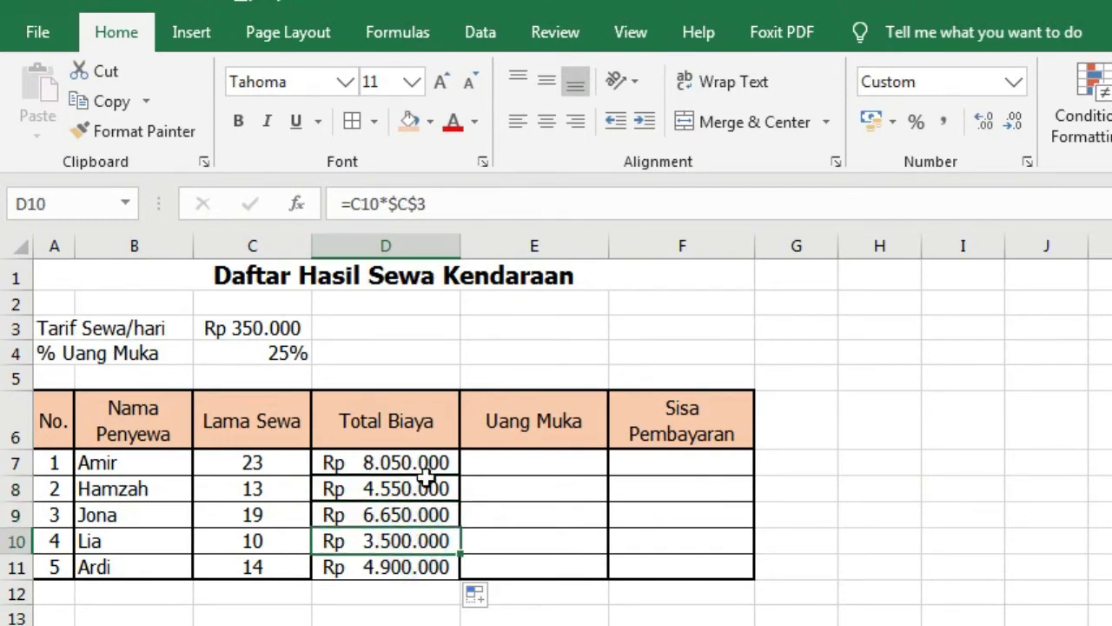
left_click(407, 565)
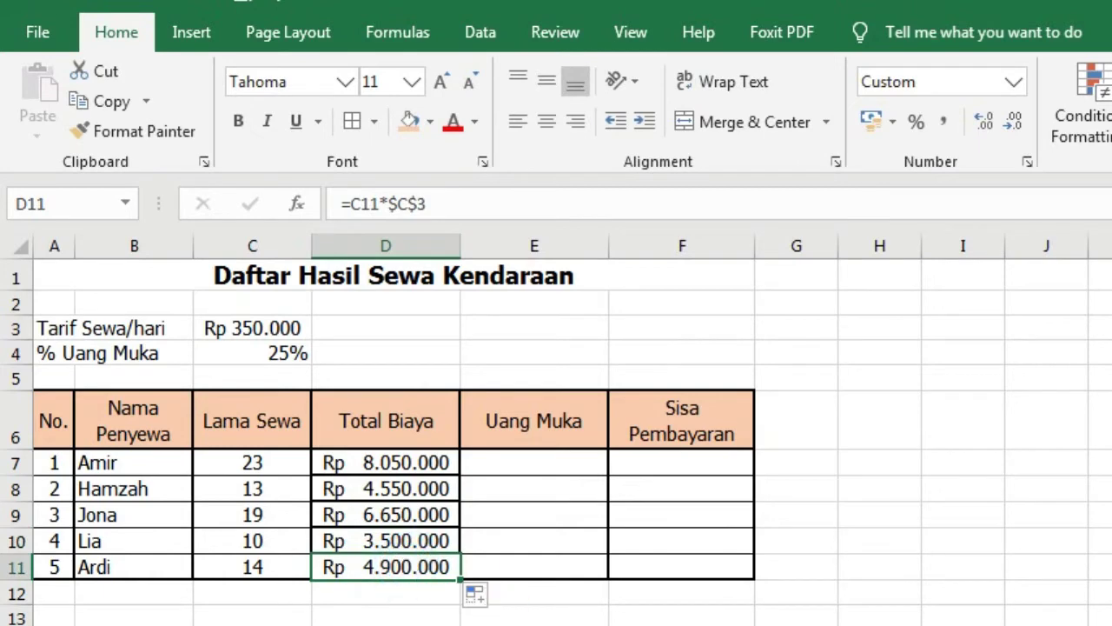
left_click(582, 619)
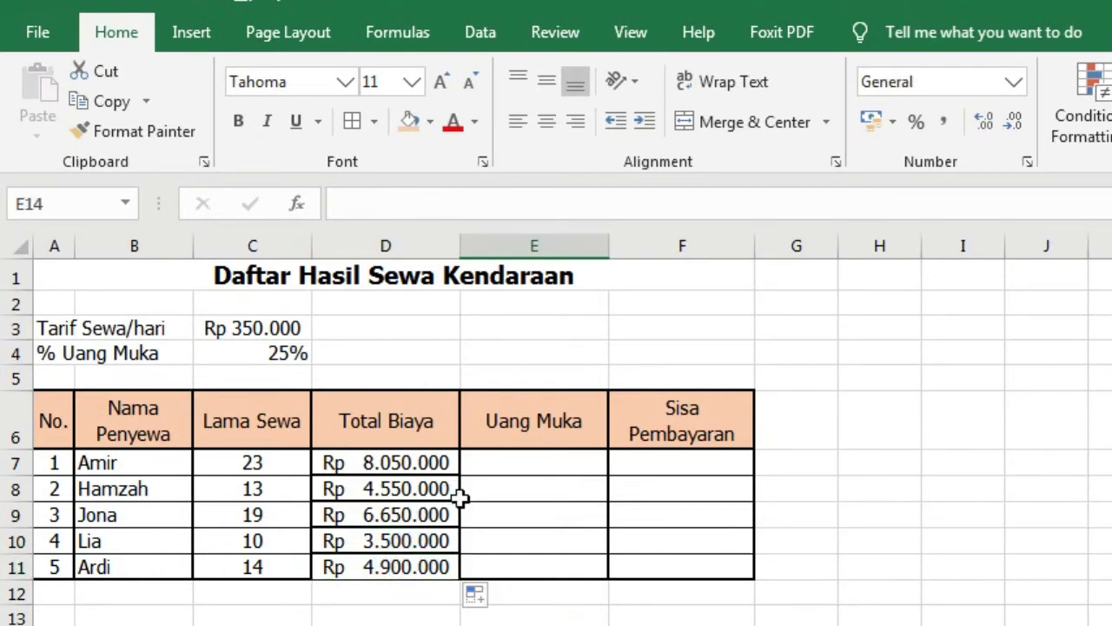
Step: Enter =D7*$C$4 in E7 for the first renter's 25% Uang Muka
left_click(528, 462)
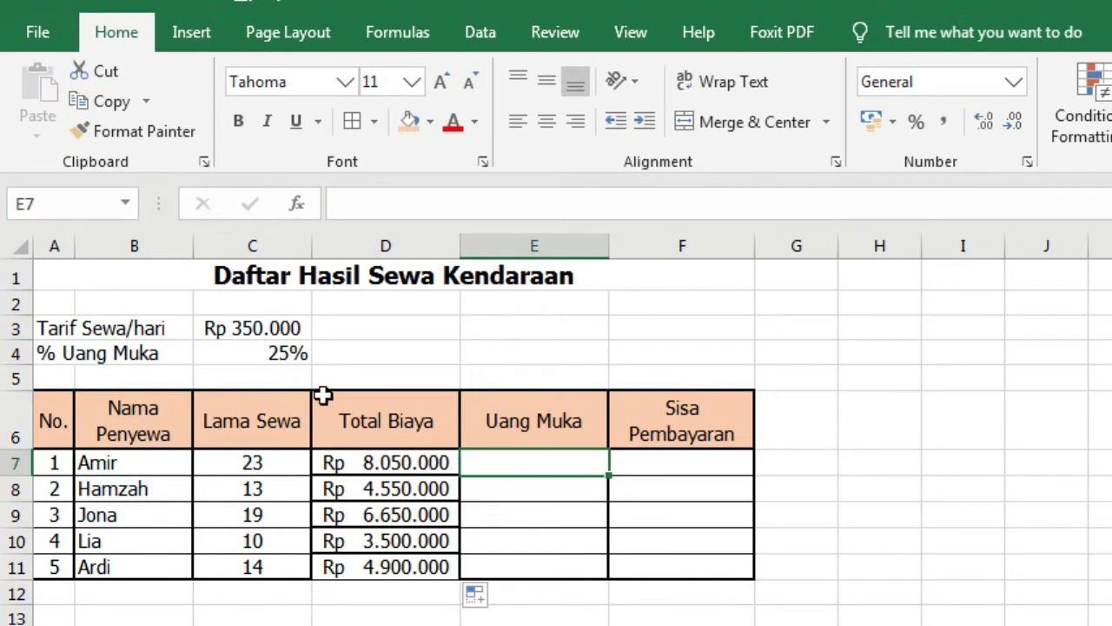
left_click(265, 350)
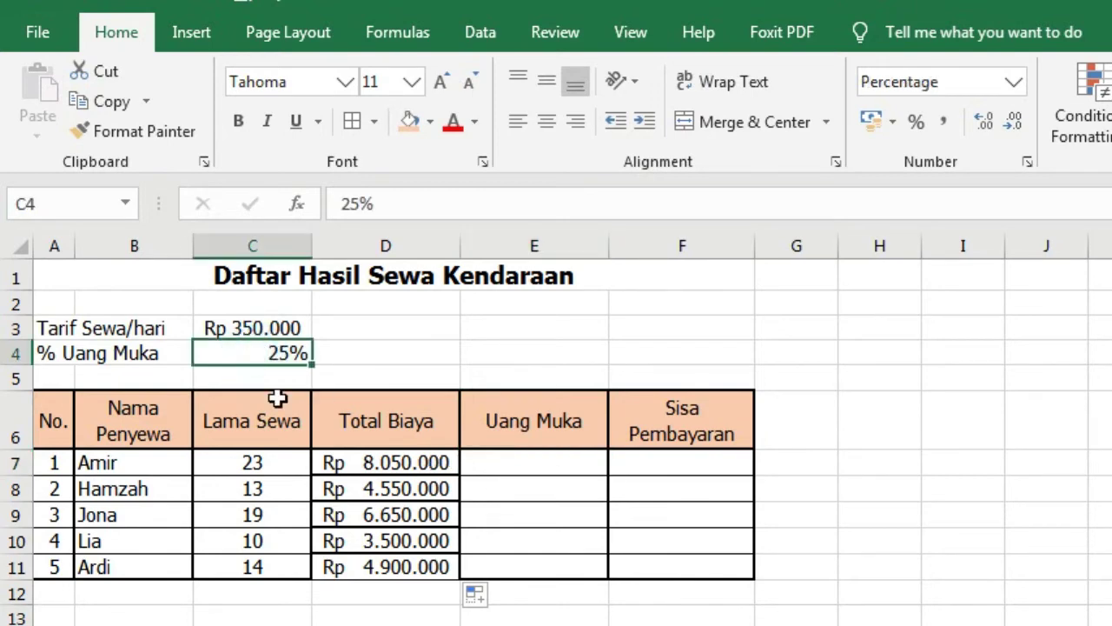
left_click(586, 461)
type("=")
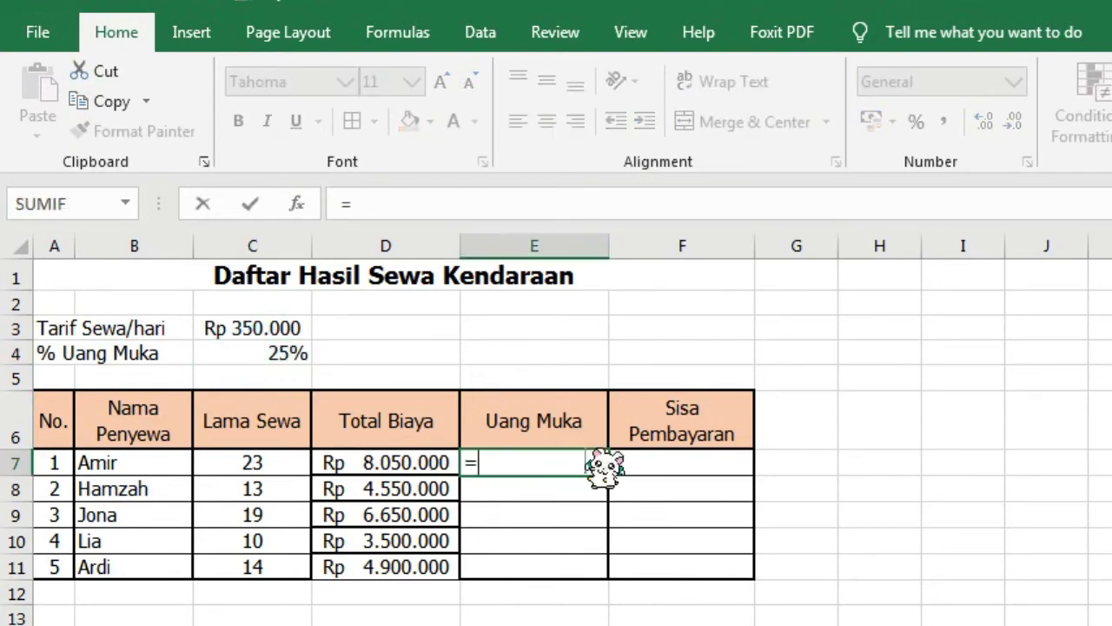
left_click(343, 463)
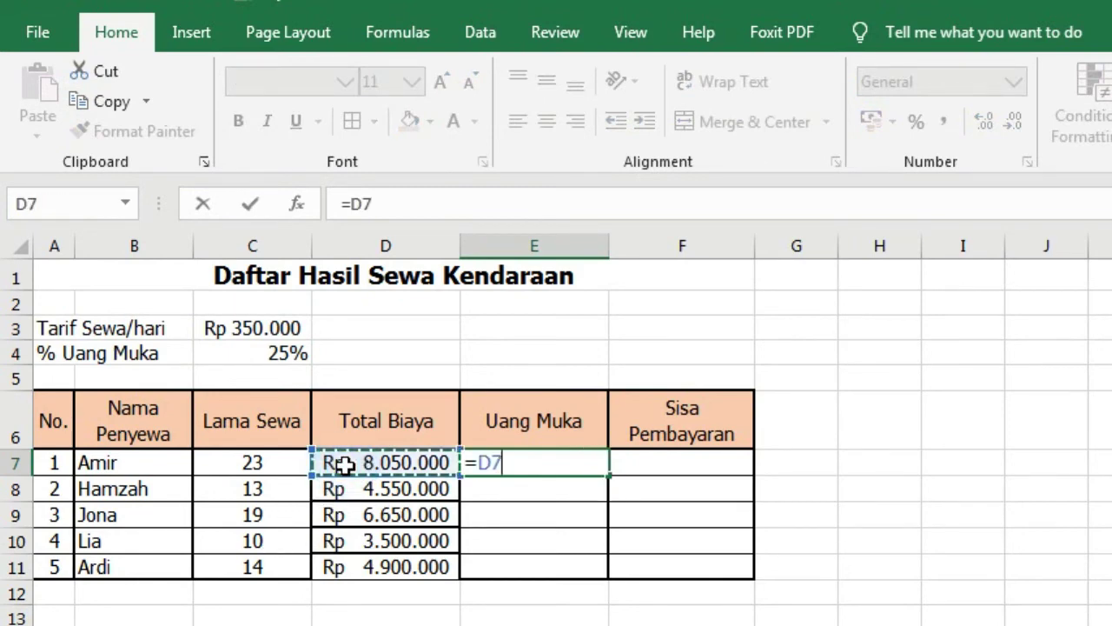
type("*")
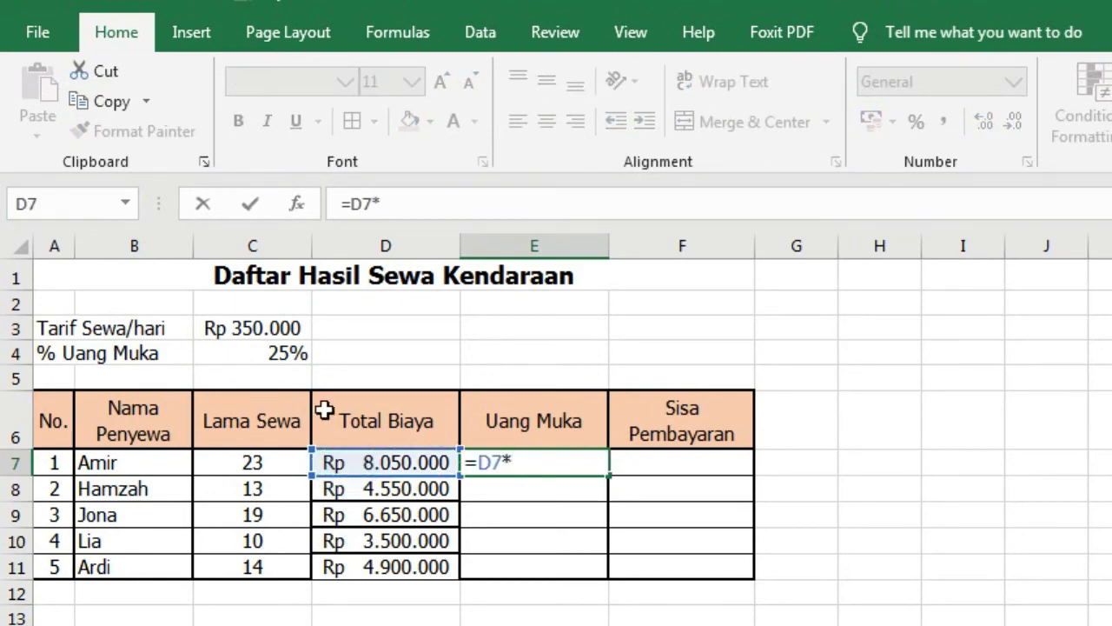
left_click(297, 349)
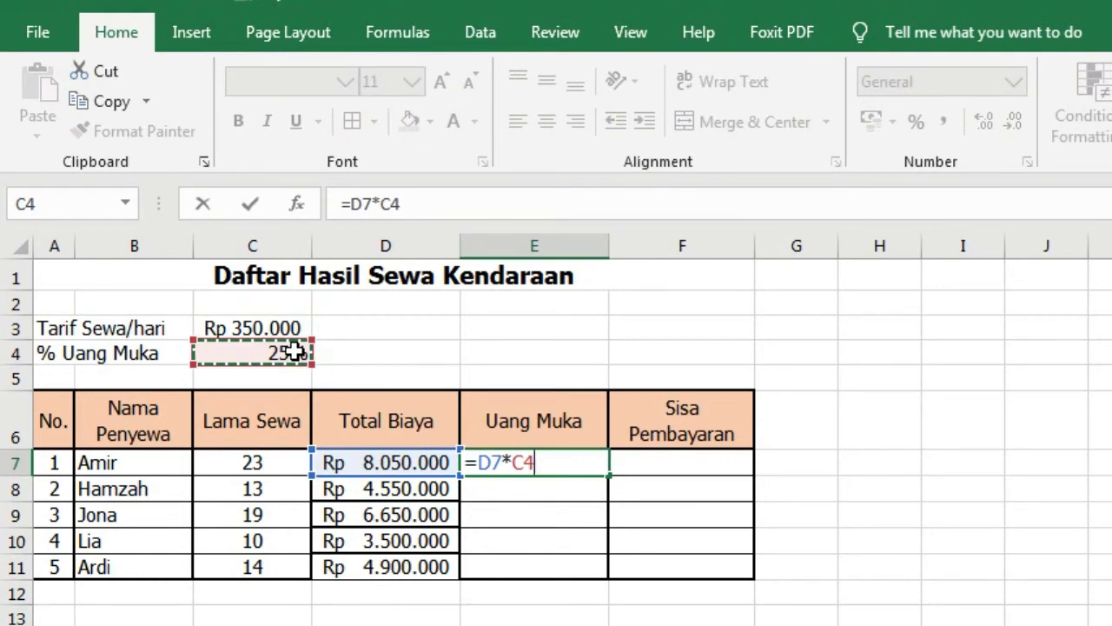
key("F4")
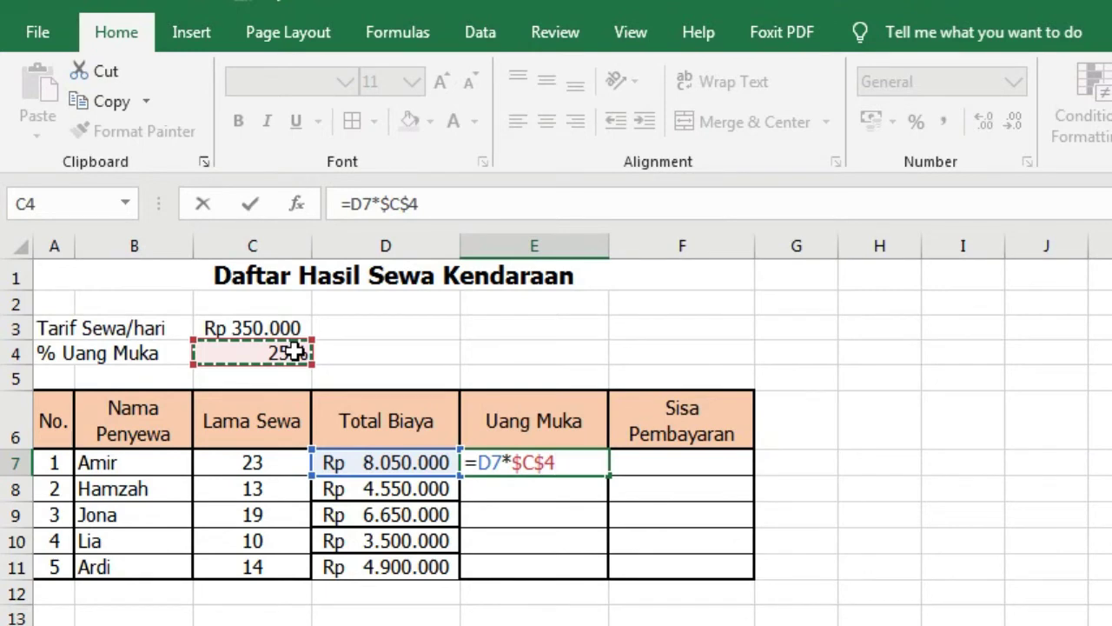
key("Return")
Step: Fill the Uang Muka formula down to E11 and verify each copied =D*$C$4 formula
left_click(597, 463)
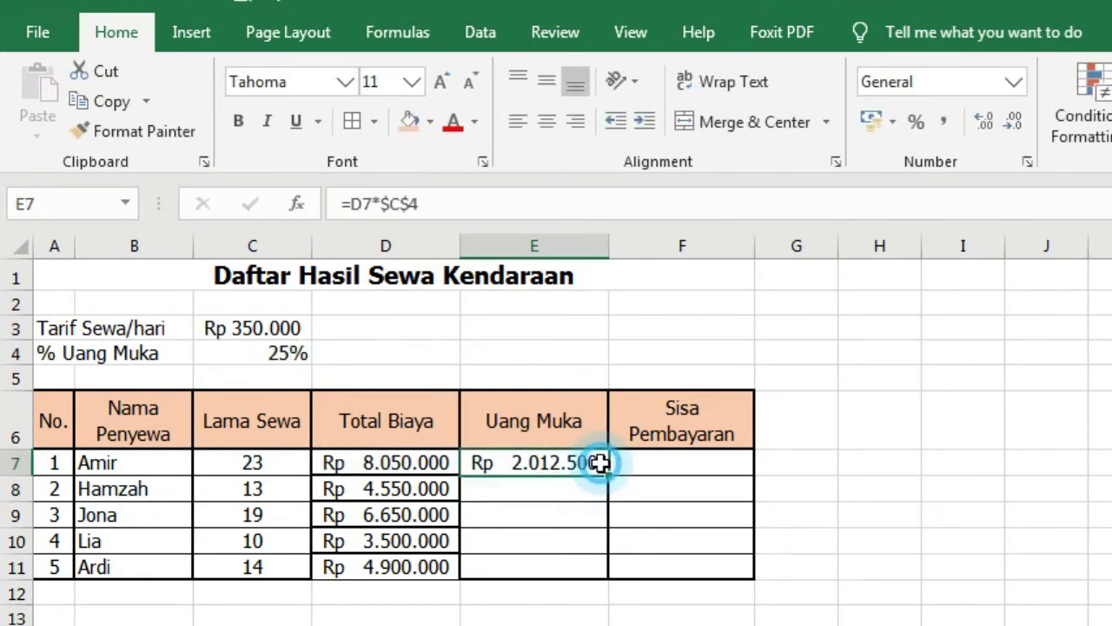
left_click_drag(612, 477, 601, 570)
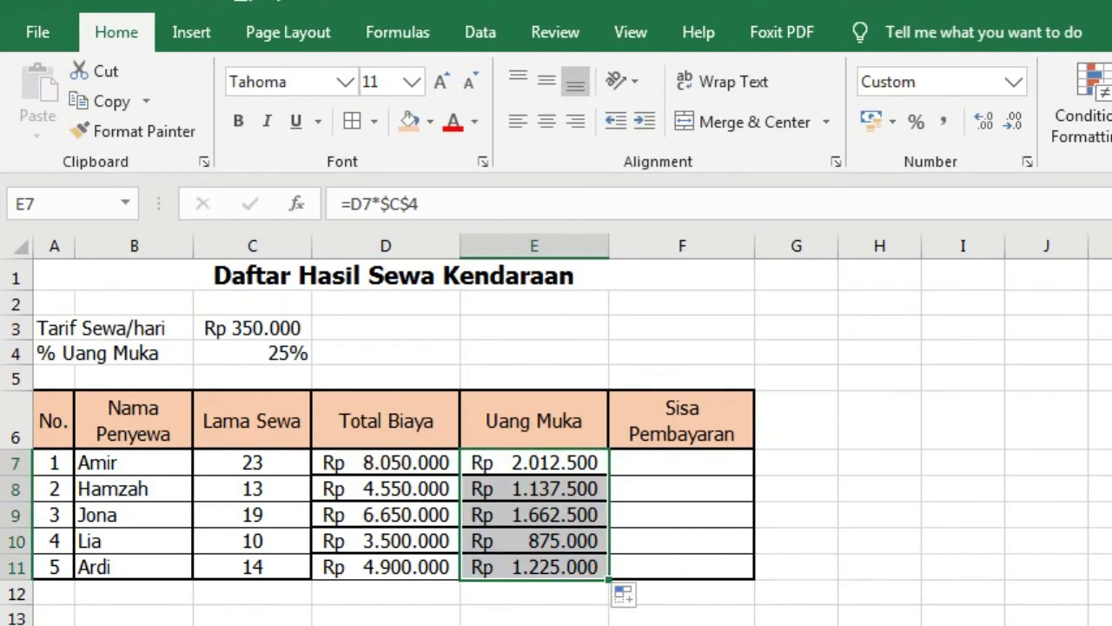
left_click(561, 621)
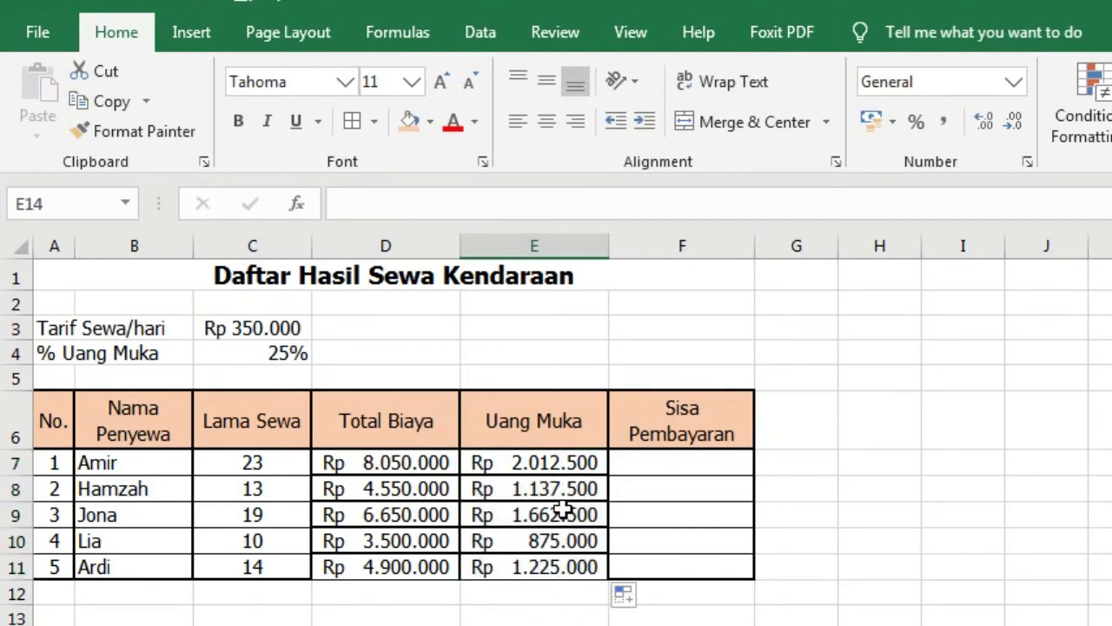
left_click(596, 567)
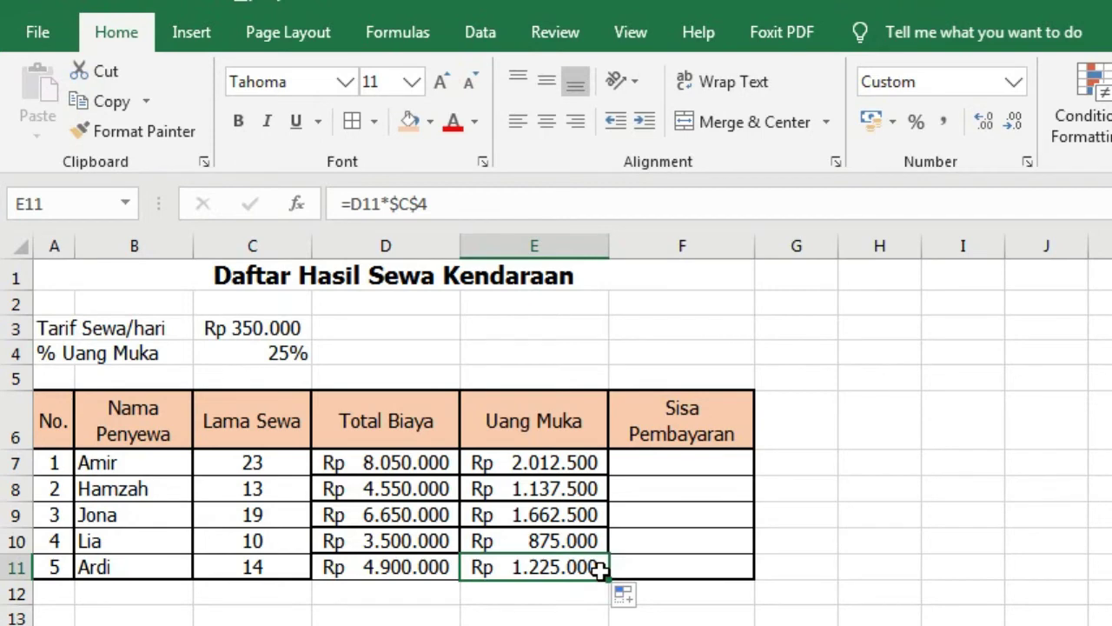
left_click(598, 540)
left_click(595, 513)
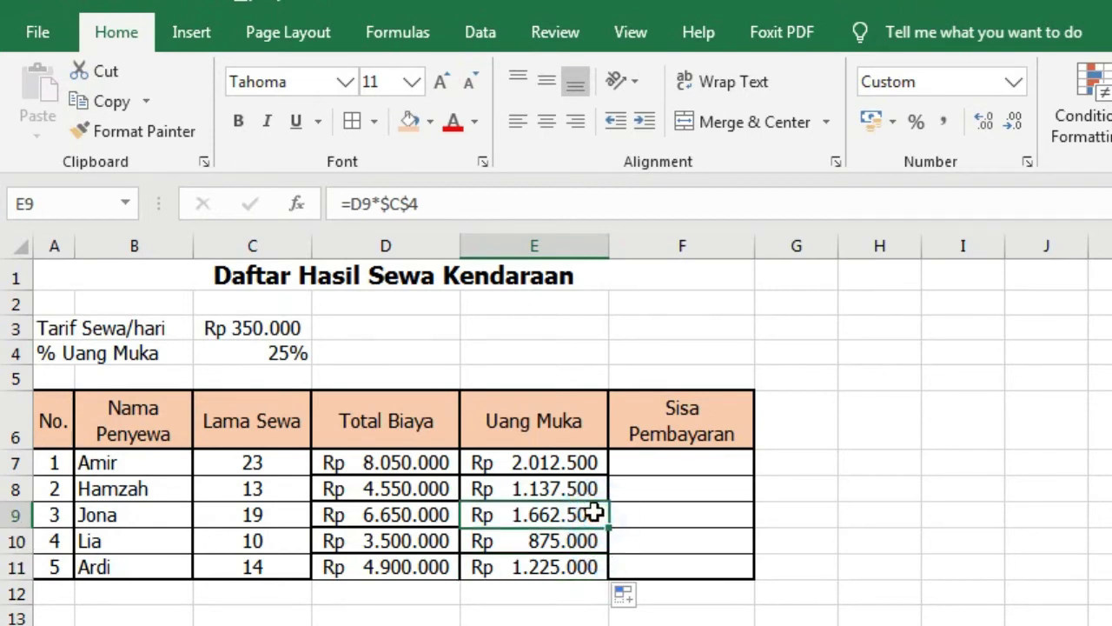
left_click(594, 489)
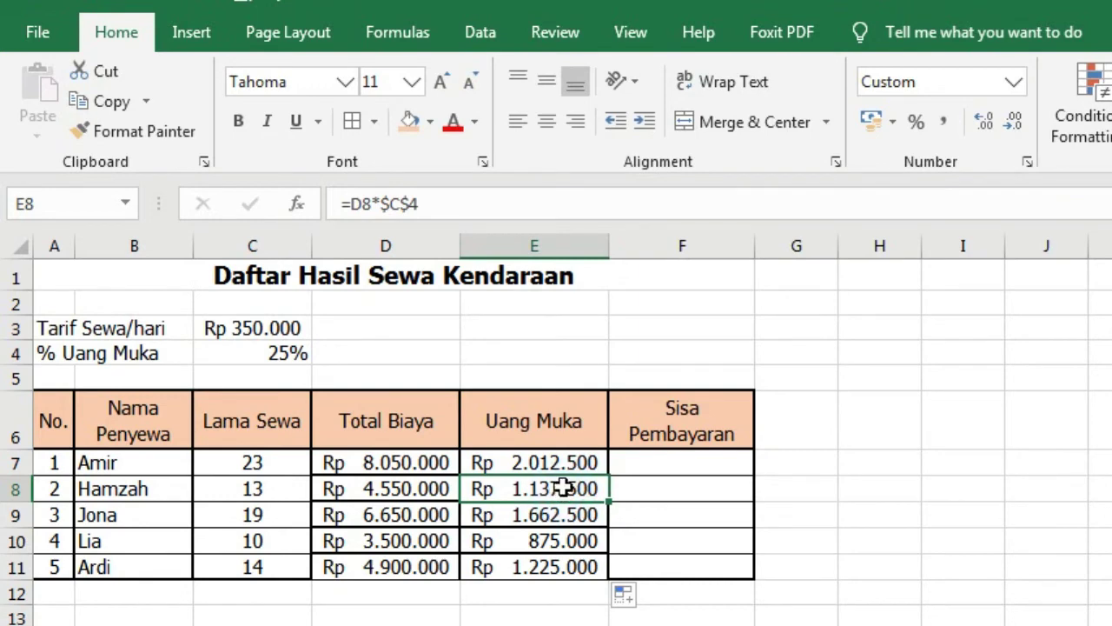
left_click(565, 461)
left_click(565, 489)
left_click(563, 514)
left_click(572, 483)
left_click(640, 455)
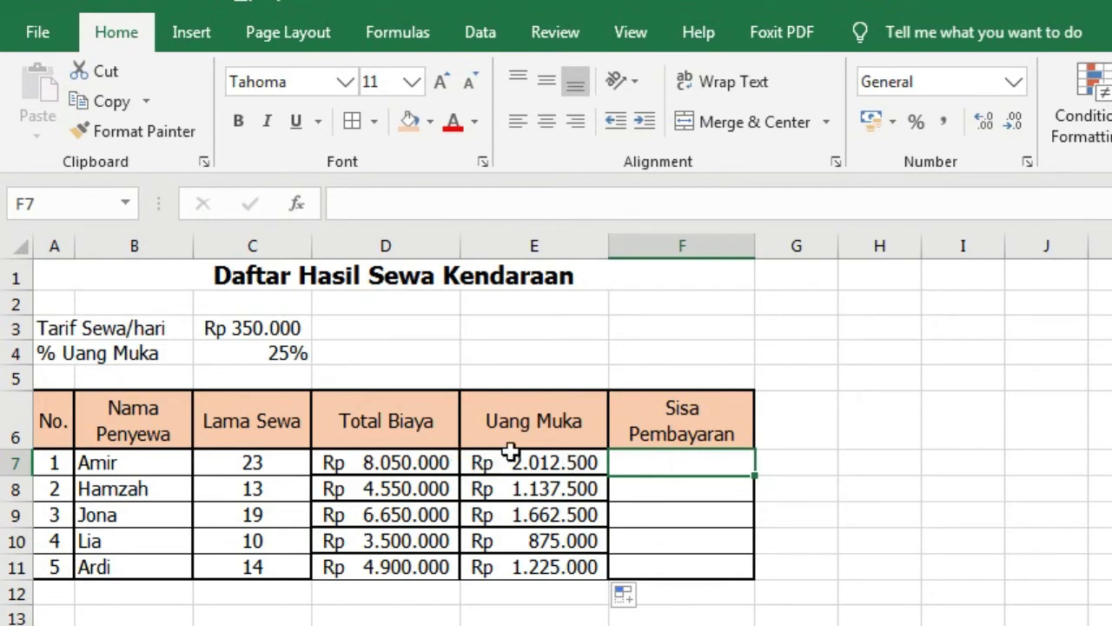
Step: Enter =D7-E7 in F7 and fill it down to F11 for all five renters
type("=")
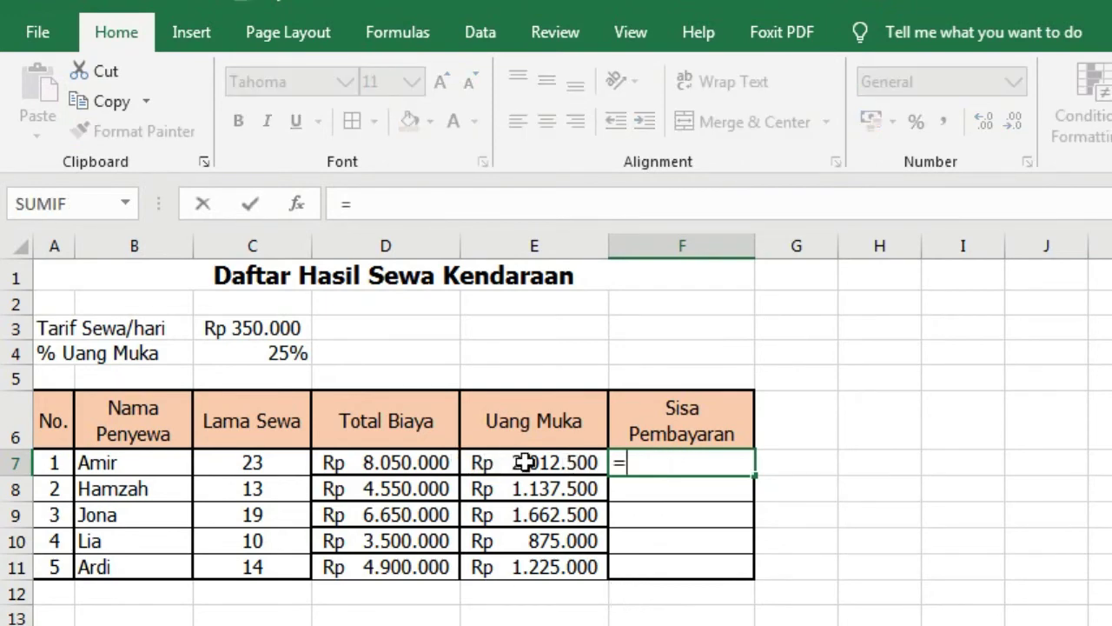
left_click(437, 462)
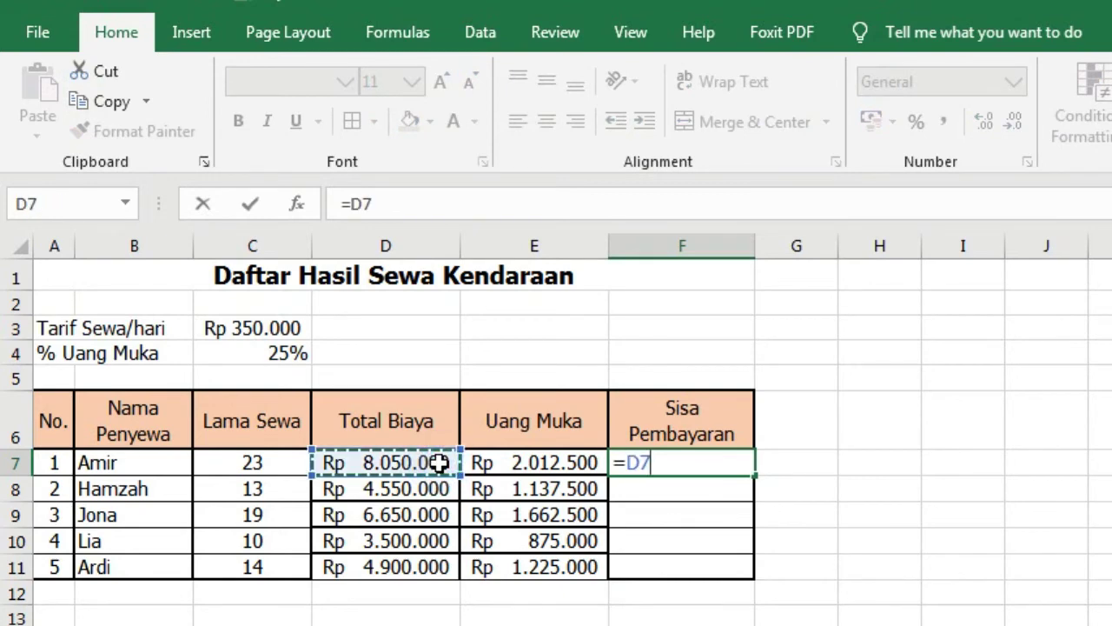
type("-")
left_click(481, 465)
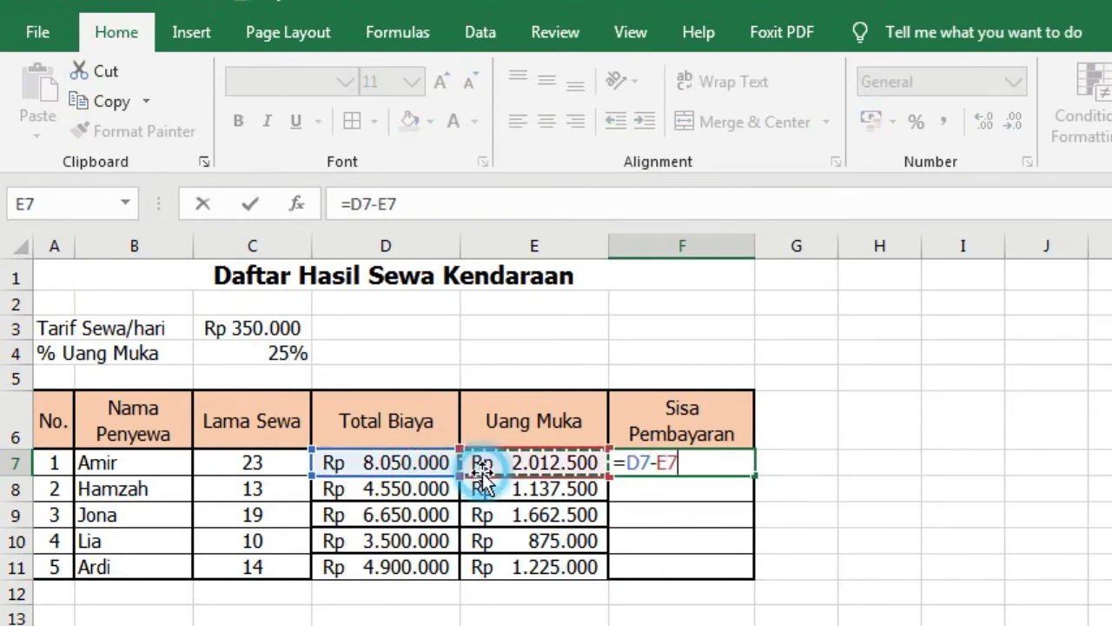
key("Return")
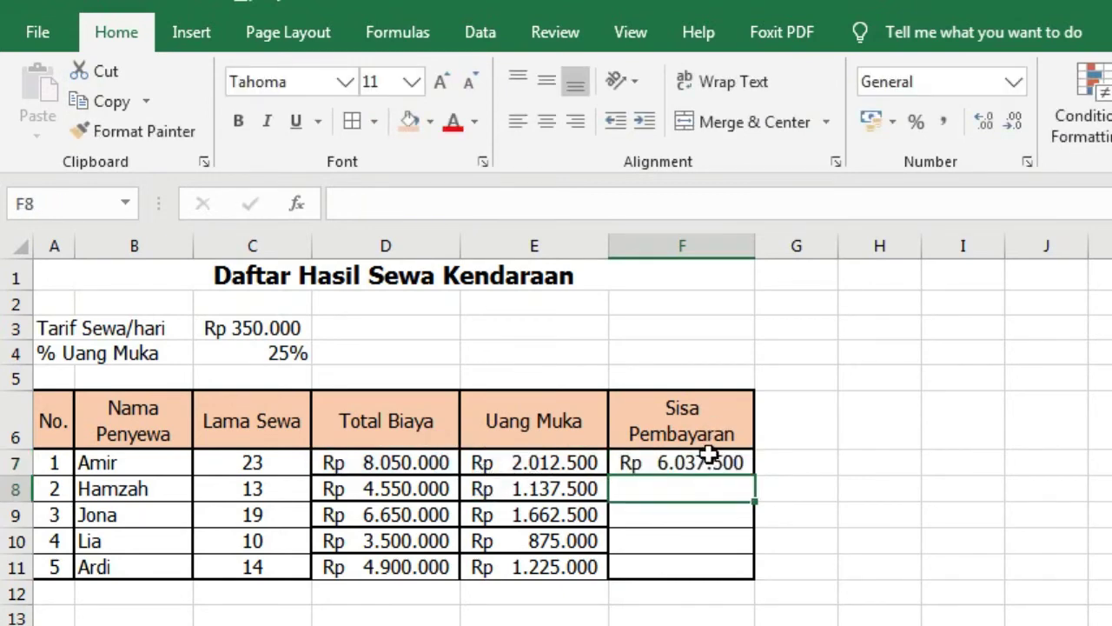
left_click(708, 458)
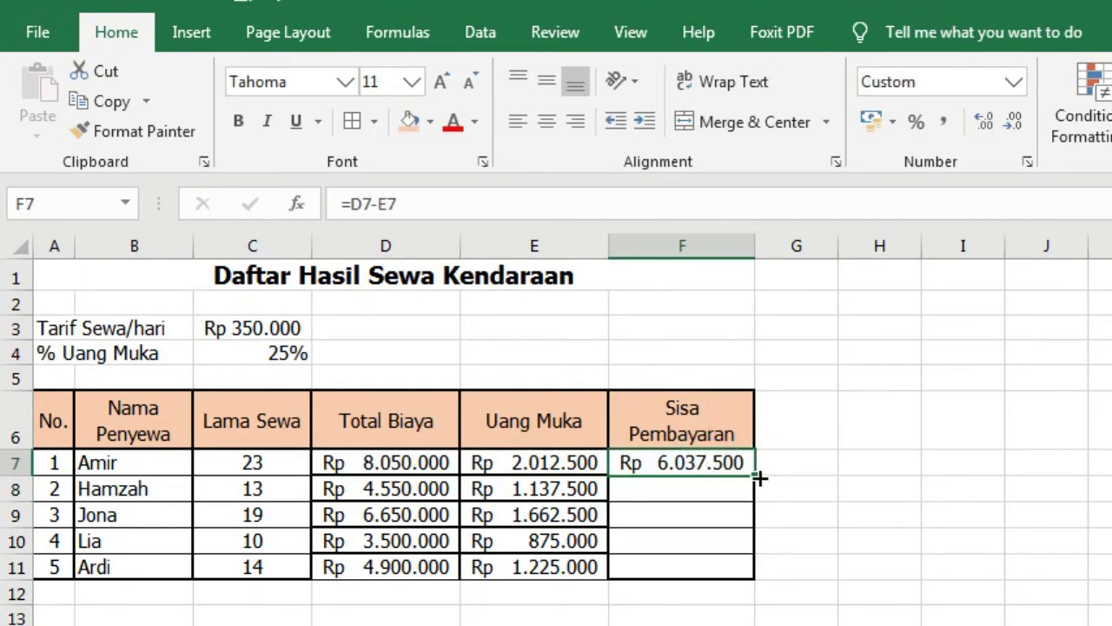
left_click_drag(757, 477, 748, 569)
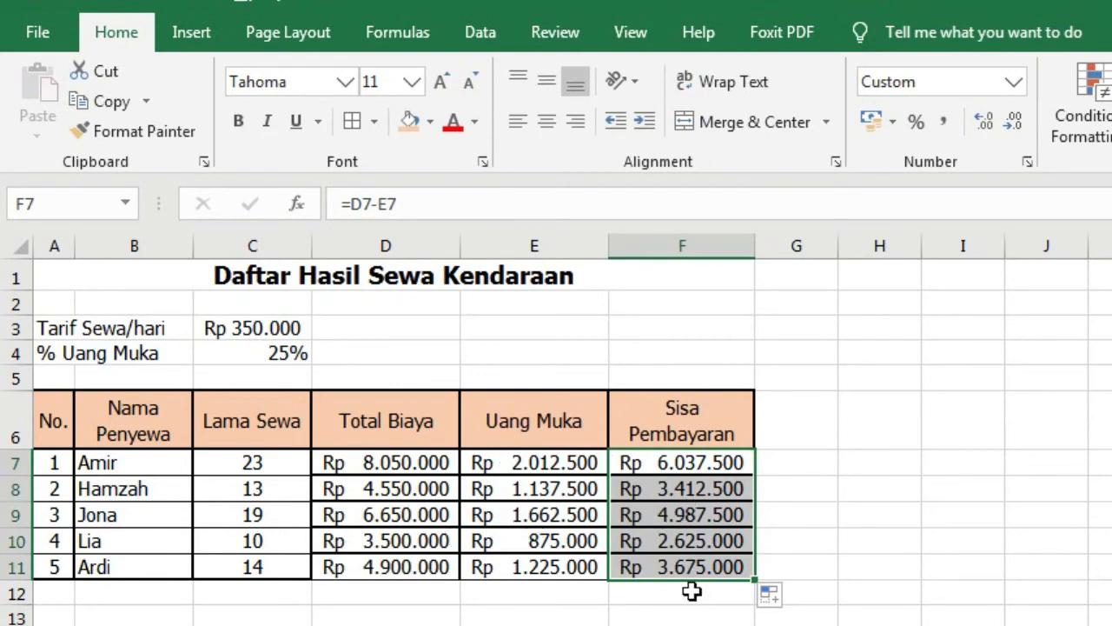
left_click(704, 566)
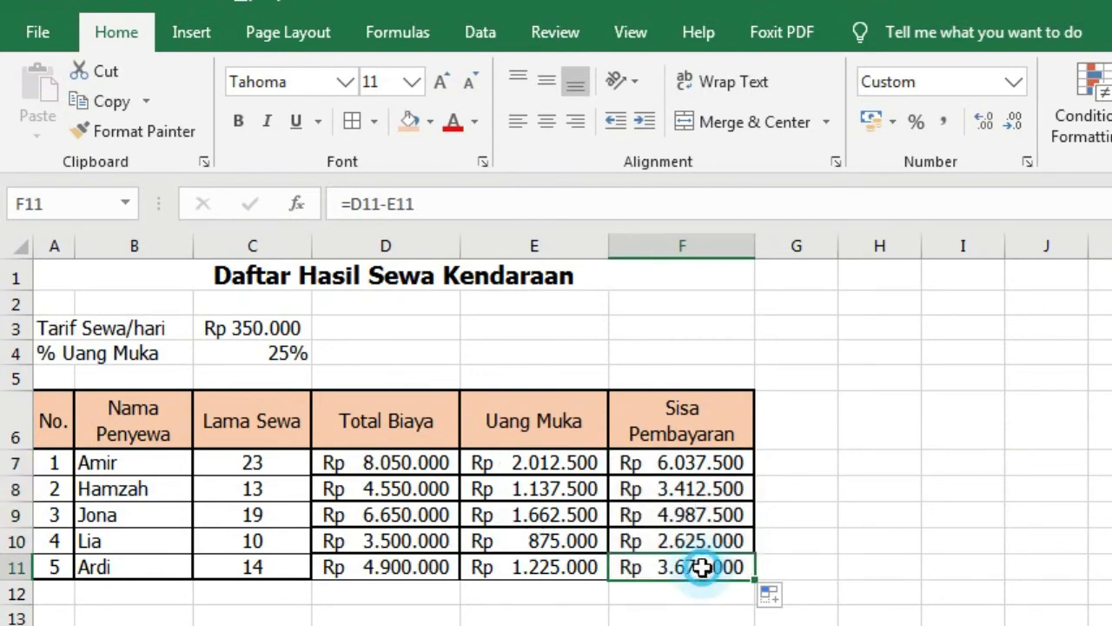
left_click(711, 622)
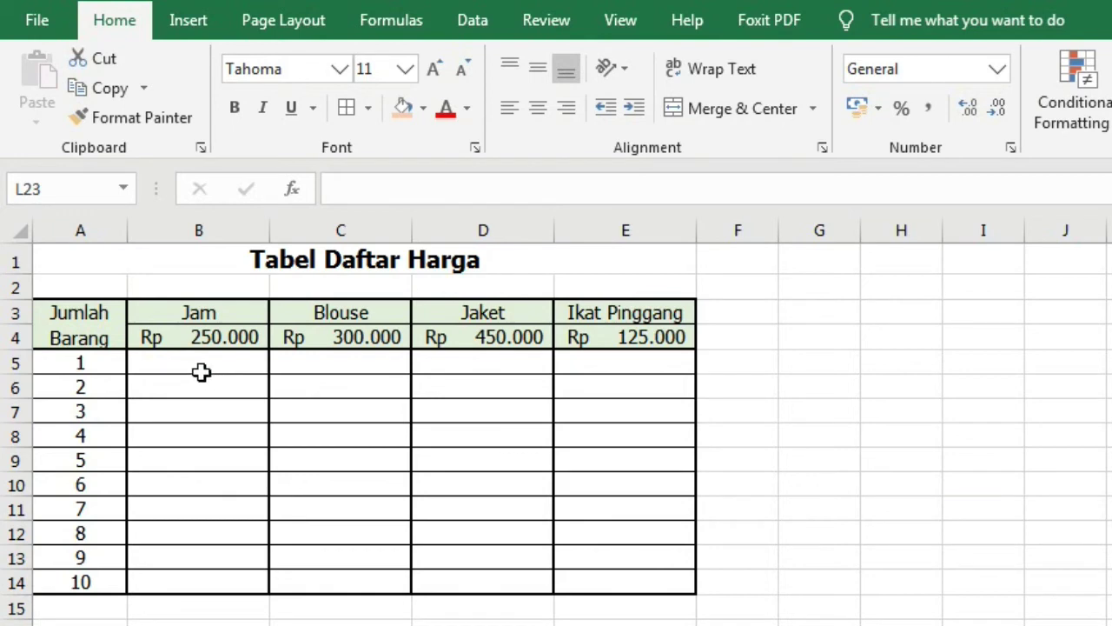
Step: Start B5's formula as =A5*B4, quantity times the Jam price
left_click(199, 366)
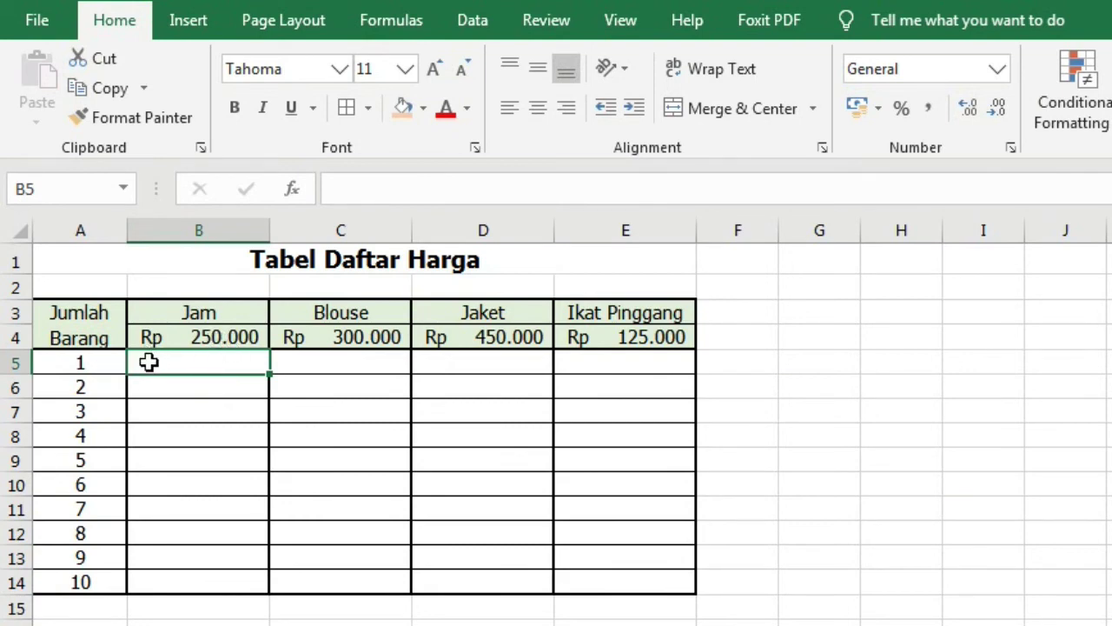
type("=")
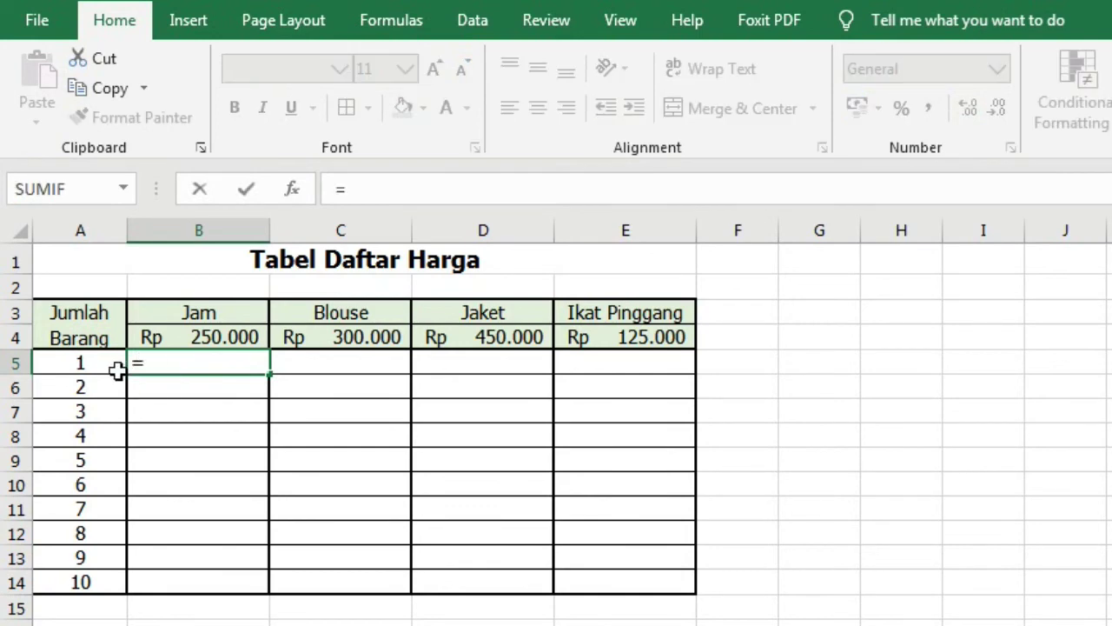
left_click(103, 366)
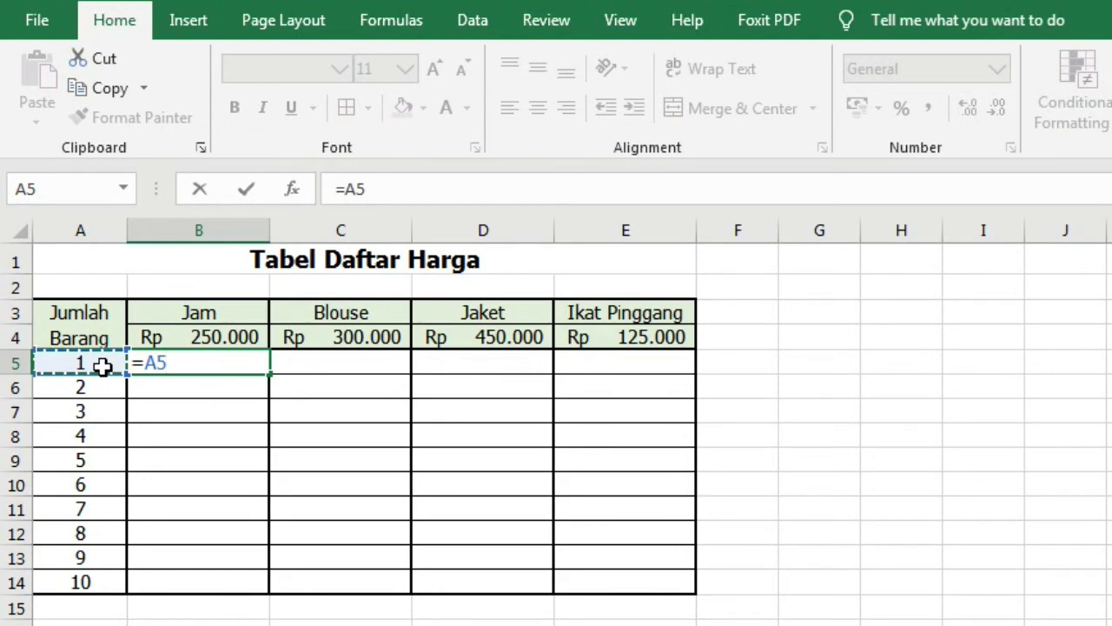
type("*")
left_click(218, 334)
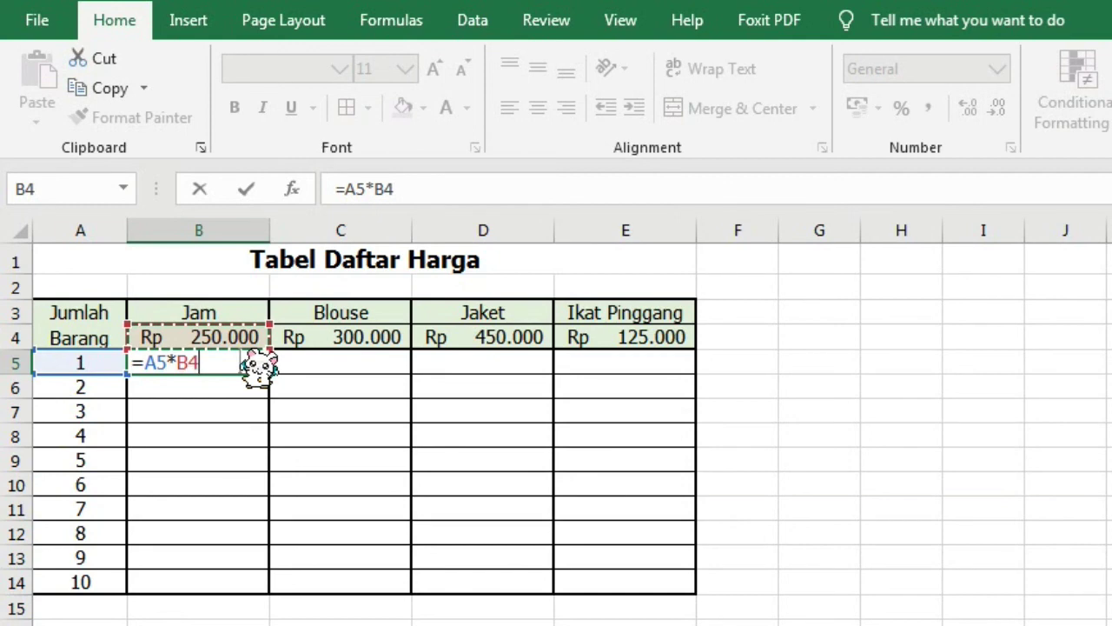
Step: Make B5 =A5*B$4 and fill it to B14, giving Rp 250.000 through Rp 2.500.000
left_click(194, 363)
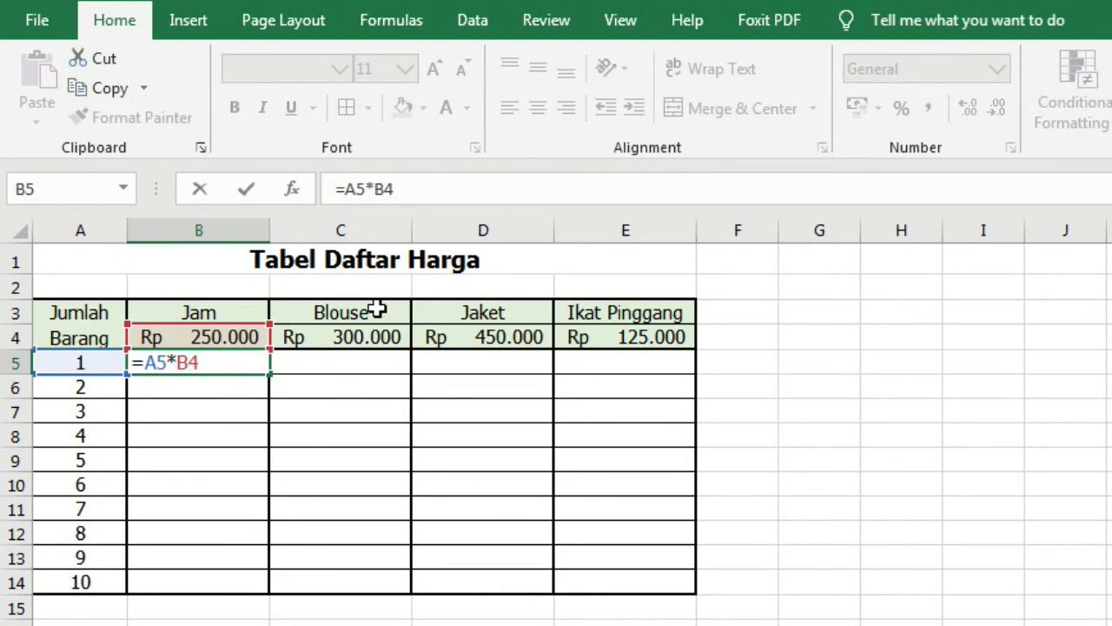
type("$")
key("Return")
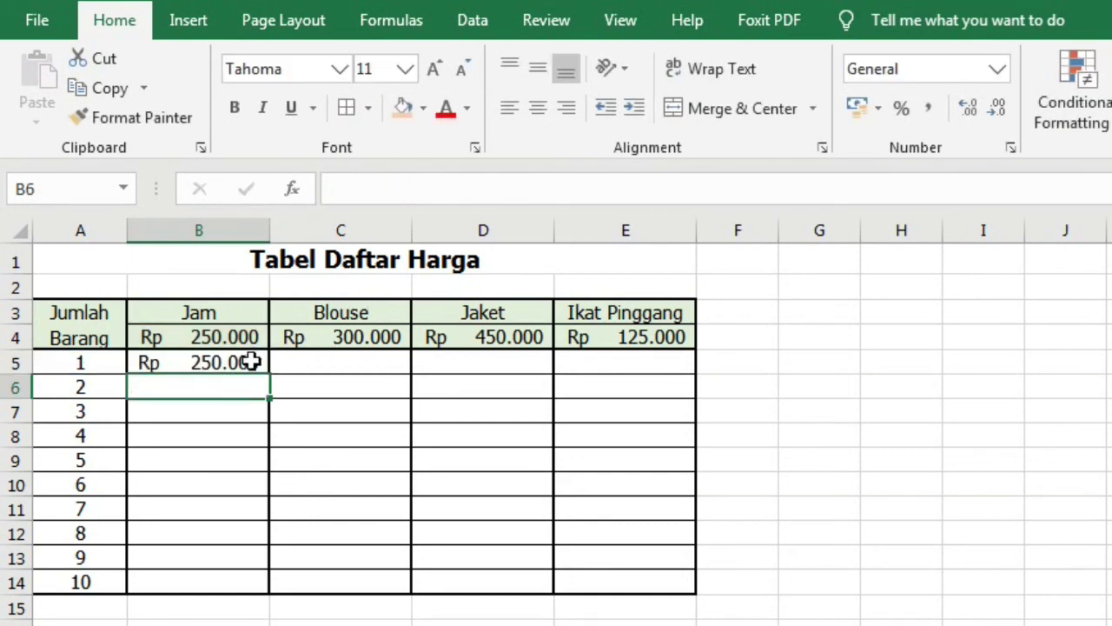
left_click(250, 362)
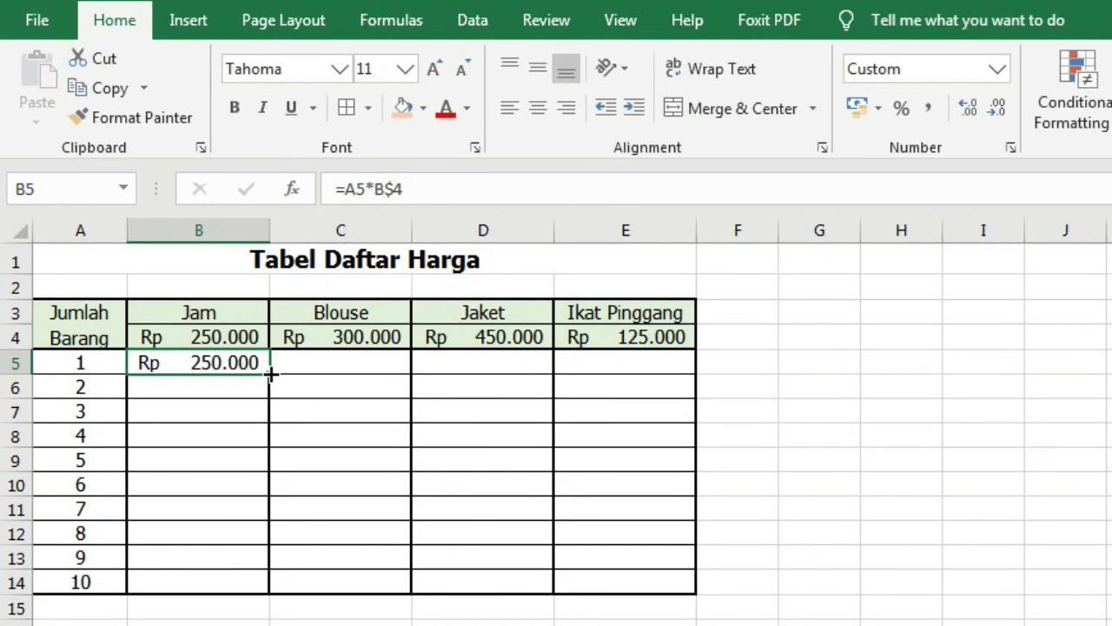
left_click_drag(271, 372, 253, 560)
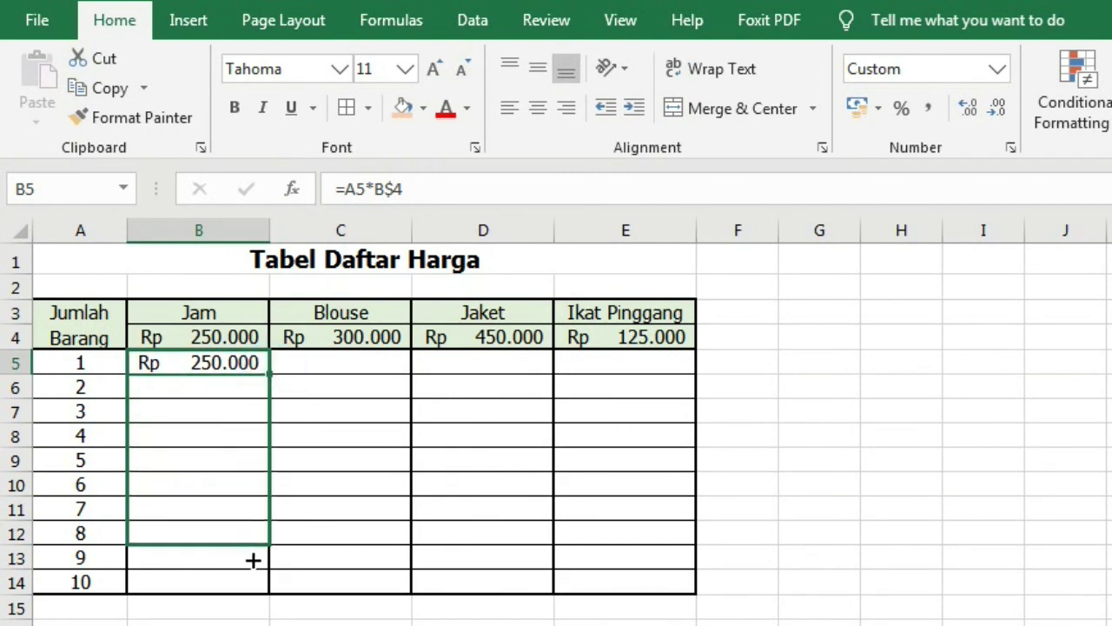
left_click_drag(253, 561, 253, 581)
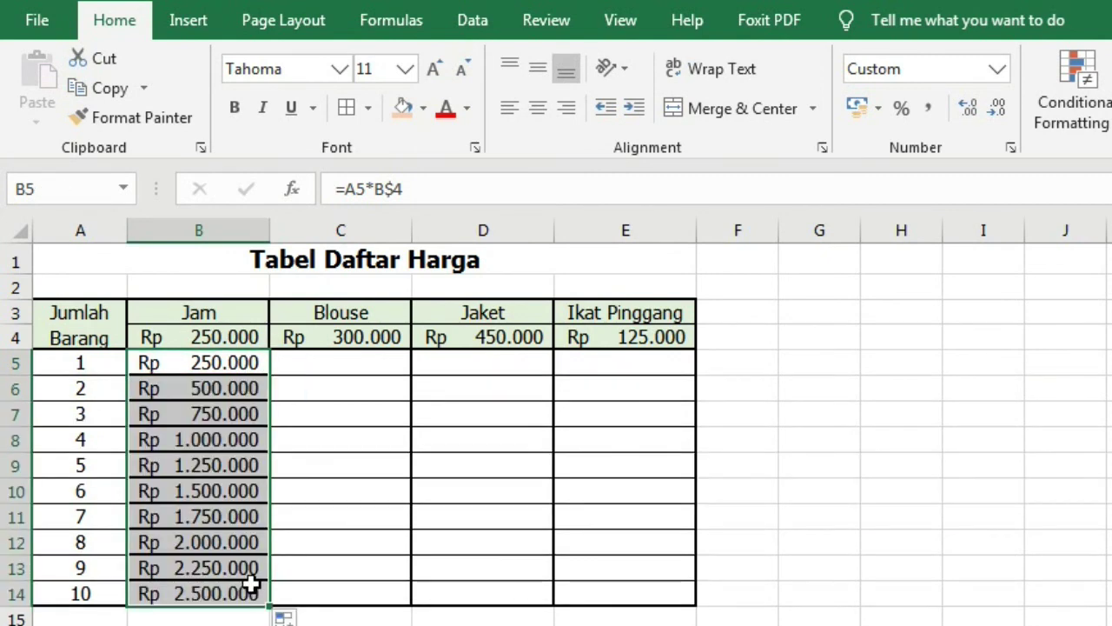
left_click(220, 593)
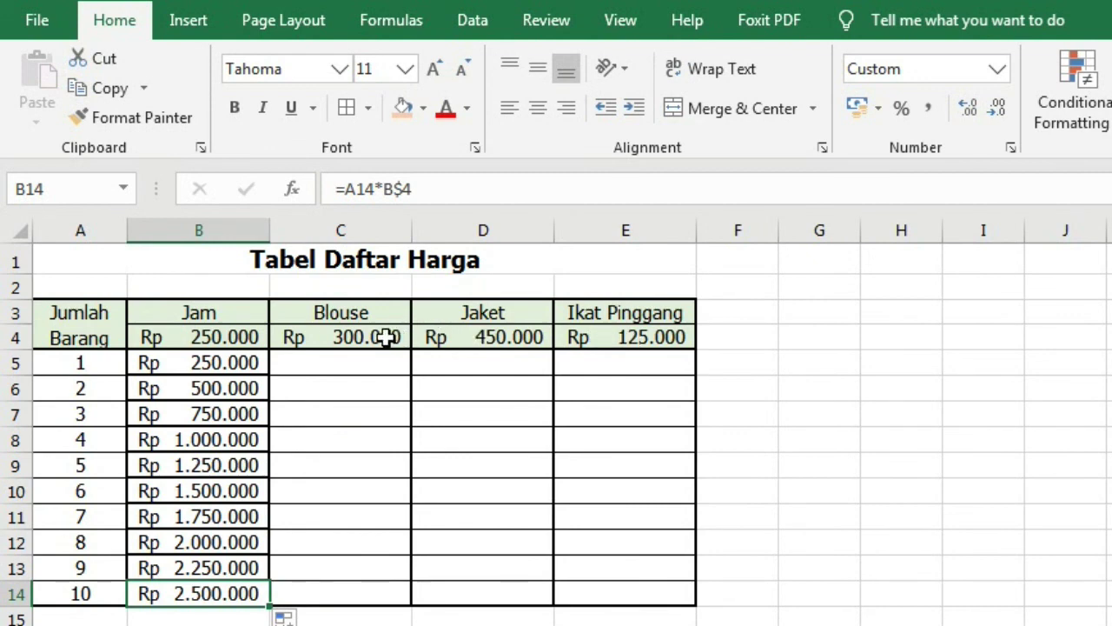
Step: Enter =A5*C$4 in C5 and fill it to C14, giving Rp 300.000 through Rp 3.000.000
left_click(374, 356)
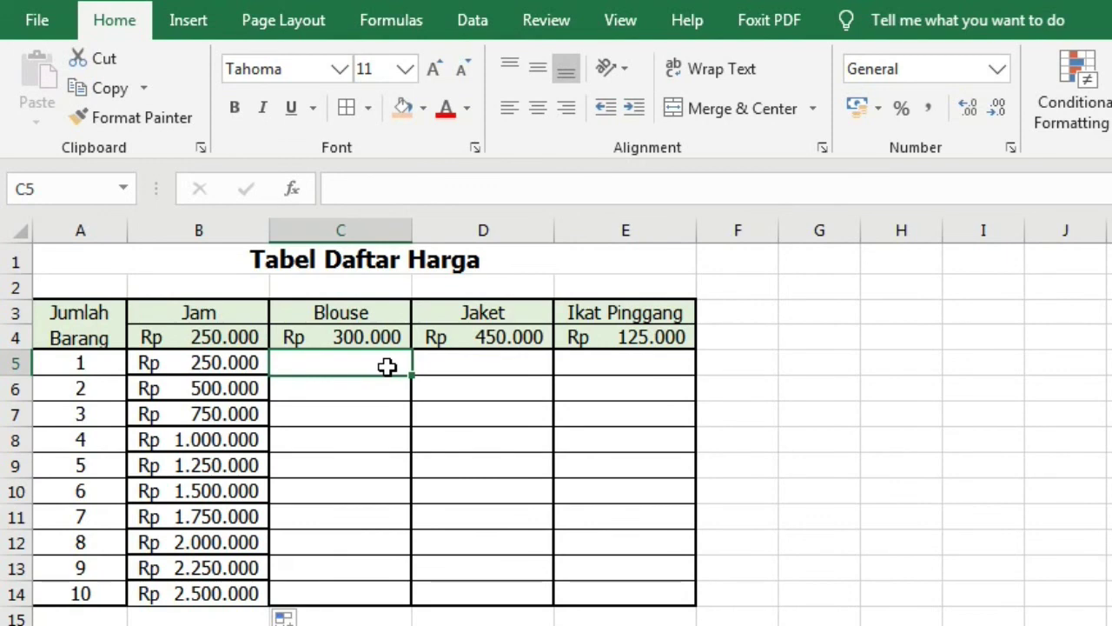
type("=")
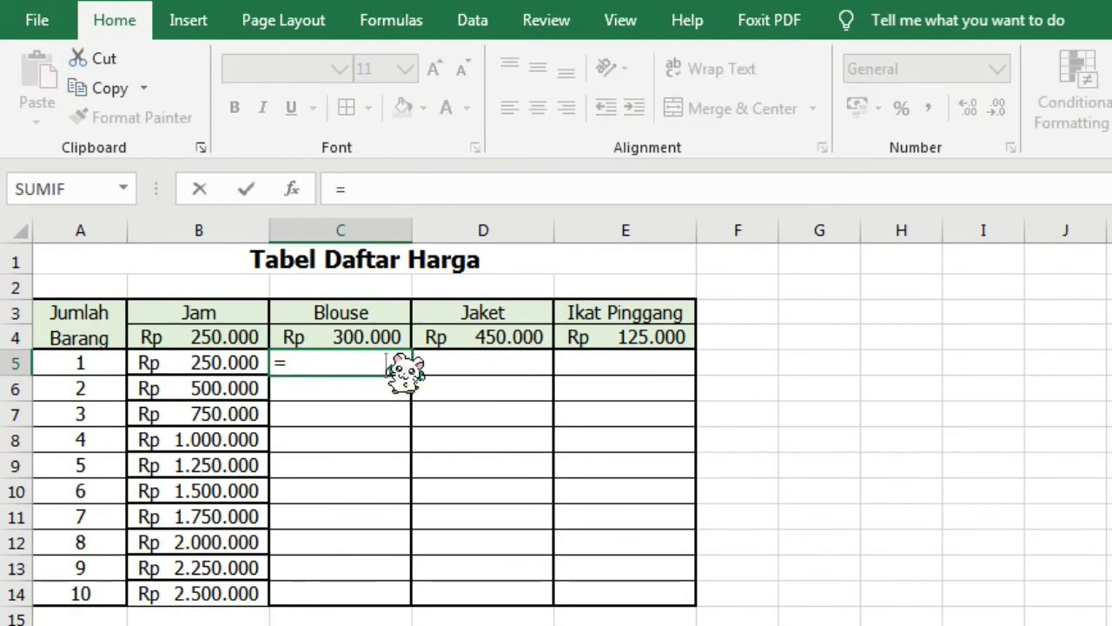
left_click(87, 366)
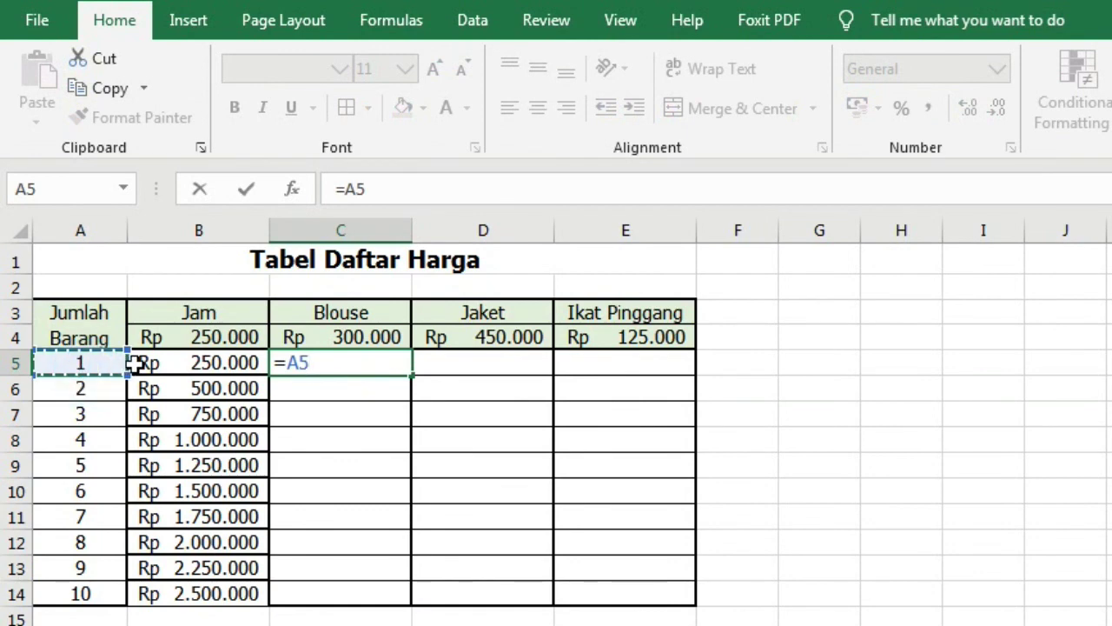
type("*")
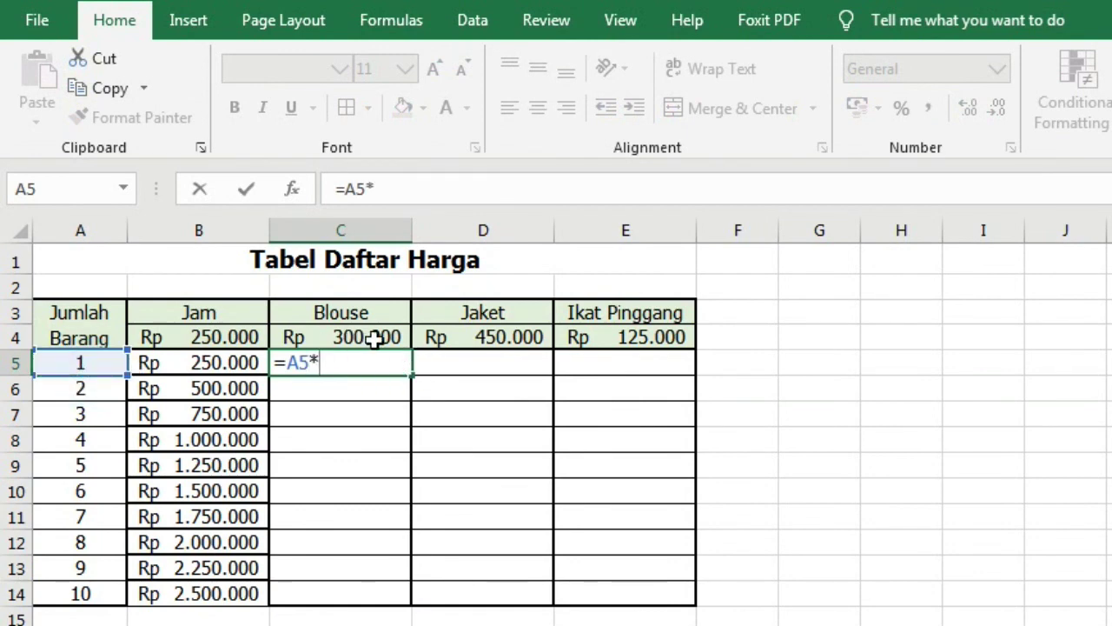
left_click(372, 338)
left_click(332, 363)
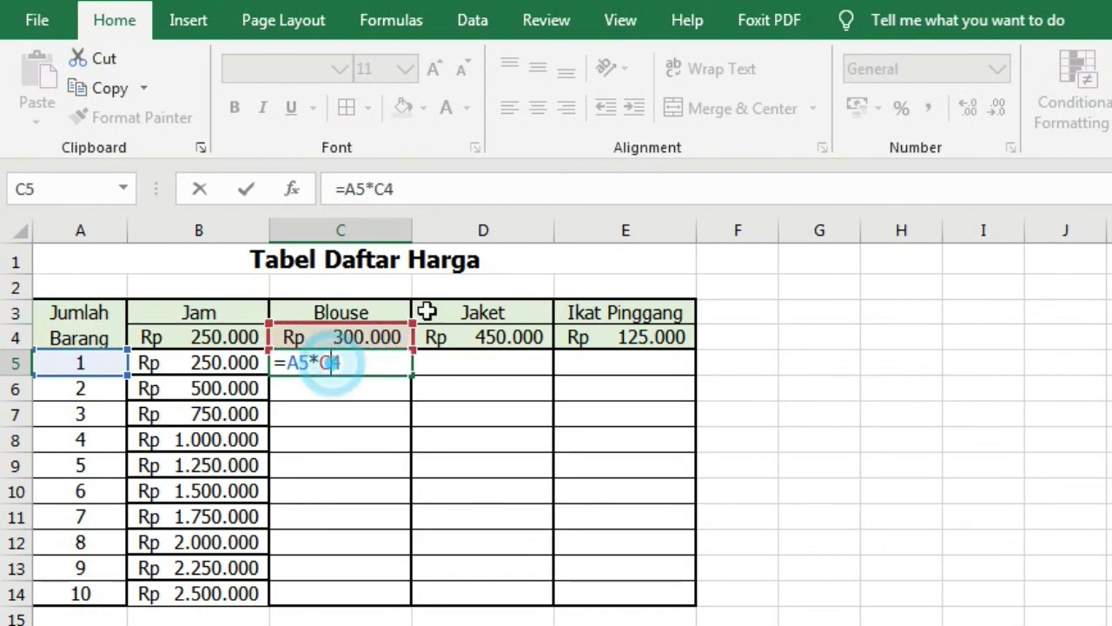
type("$")
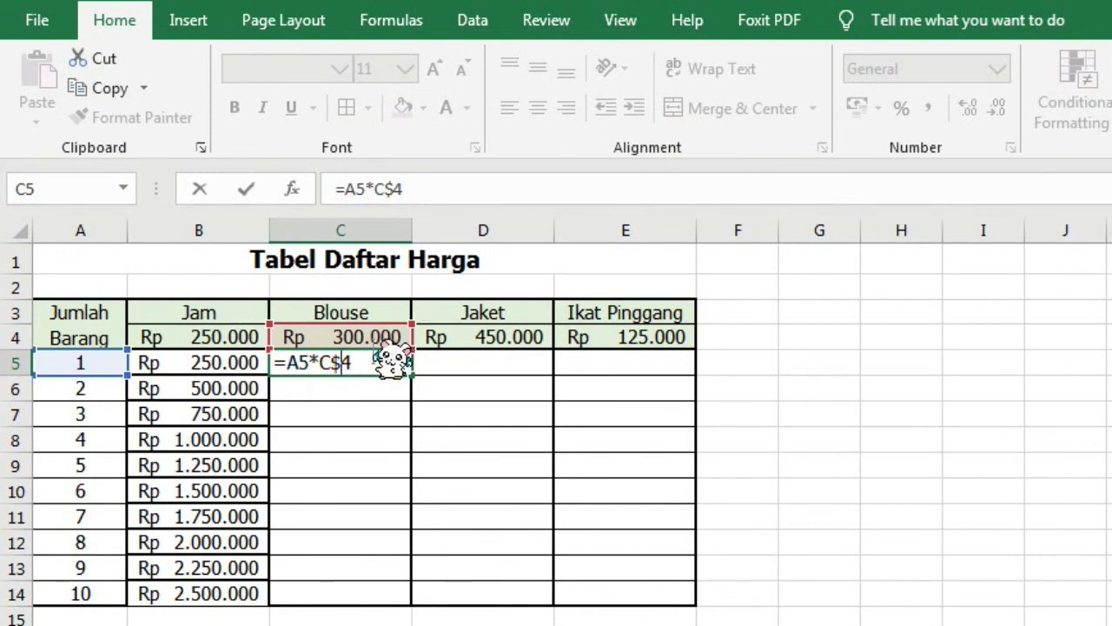
key("Return")
left_click(393, 362)
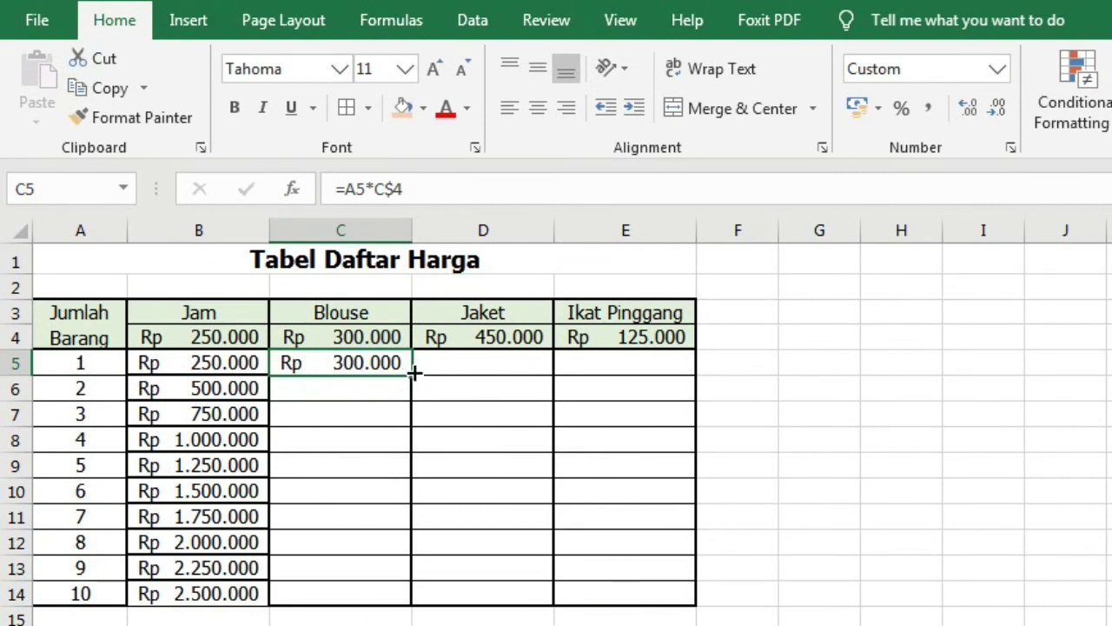
left_click_drag(412, 374, 392, 595)
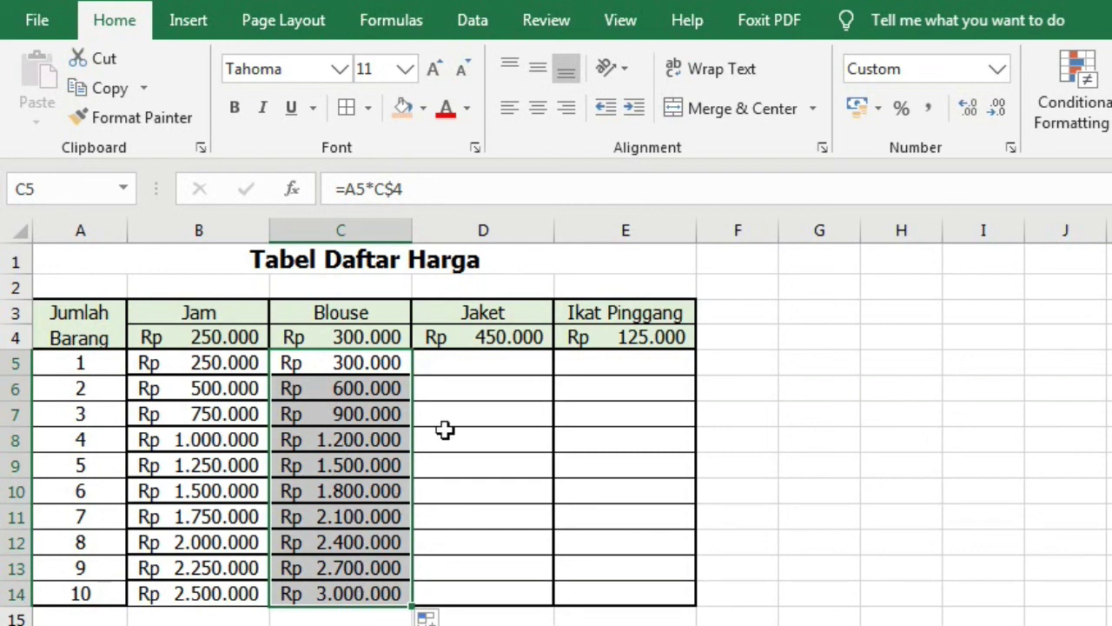
Step: Enter =A5*D$4 in D5 and fill the Jaket column to row 14 (Rp 450.000–4.500.000)
left_click(502, 360)
type("=")
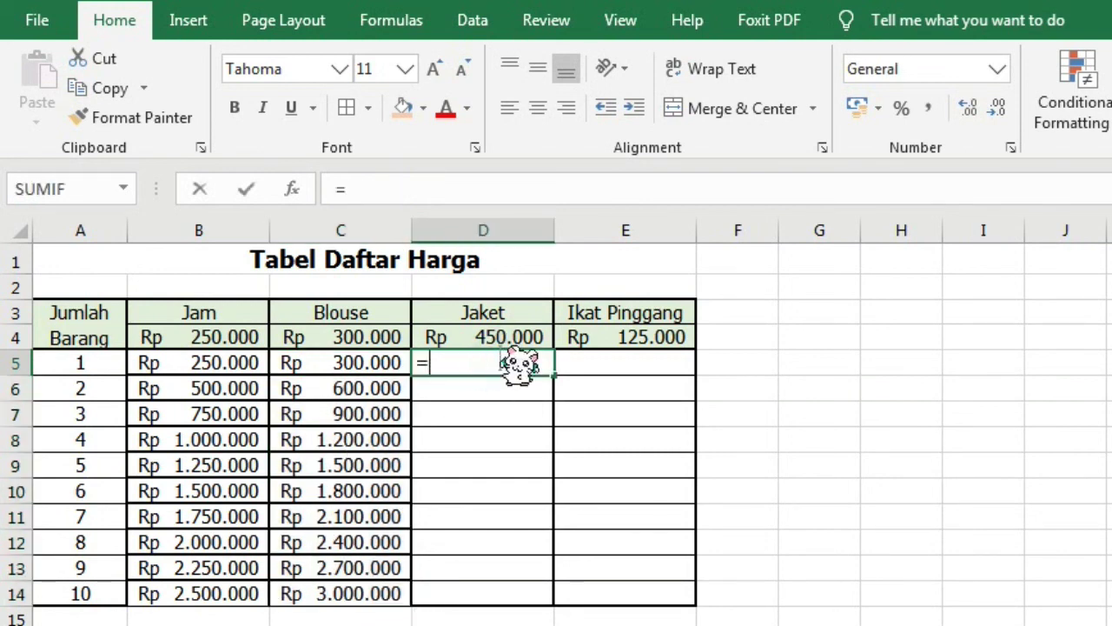
type("=")
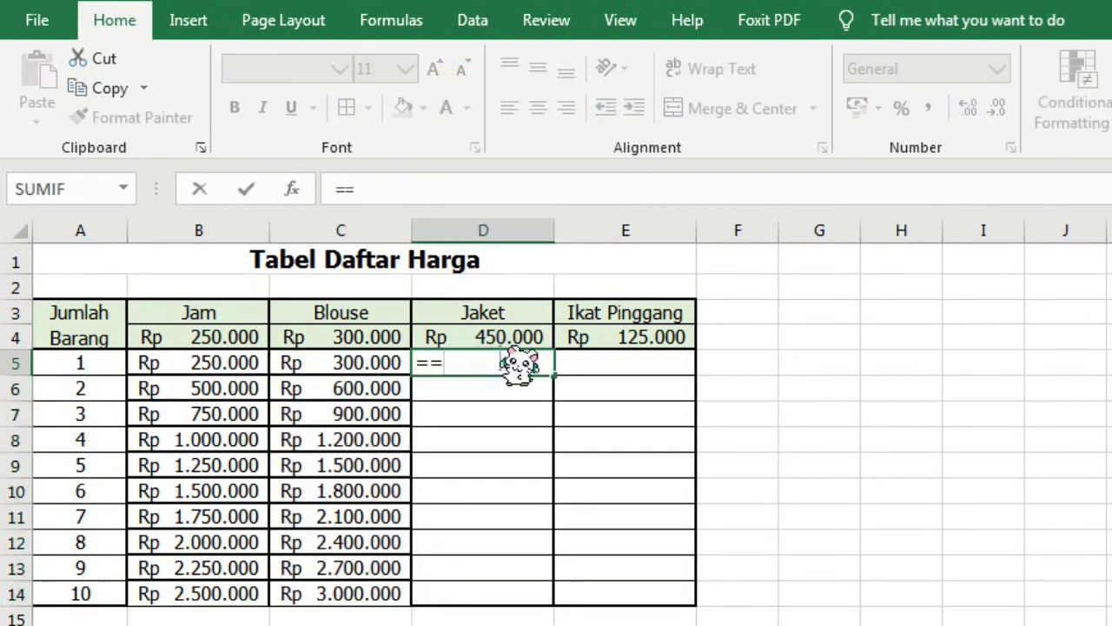
key("BackSpace")
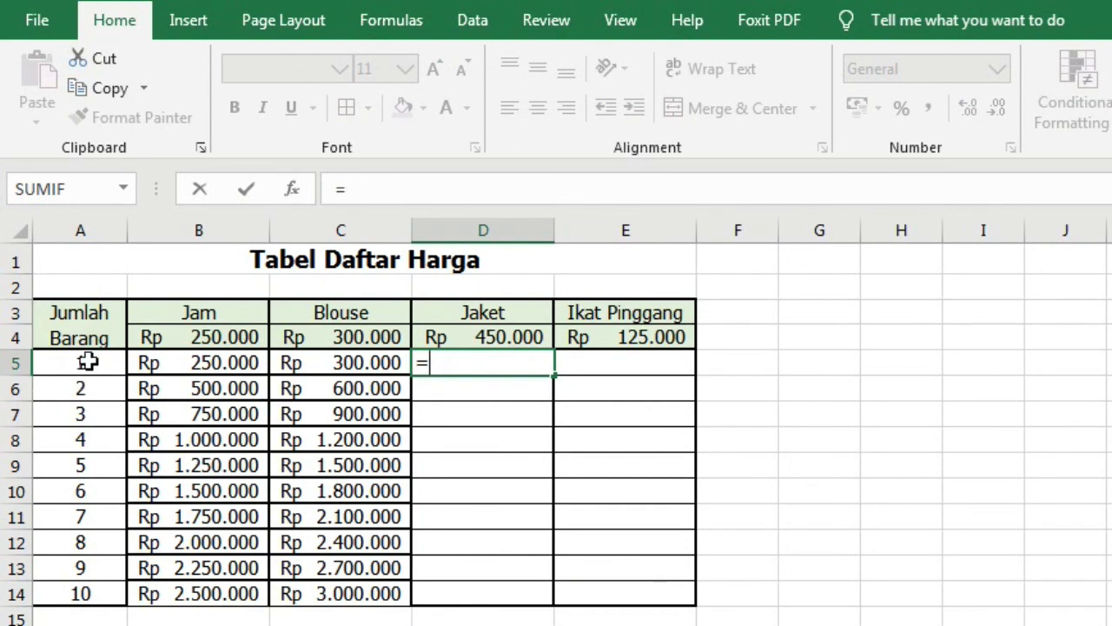
left_click(88, 361)
type("*")
left_click(487, 335)
key("F4")
key("F4")
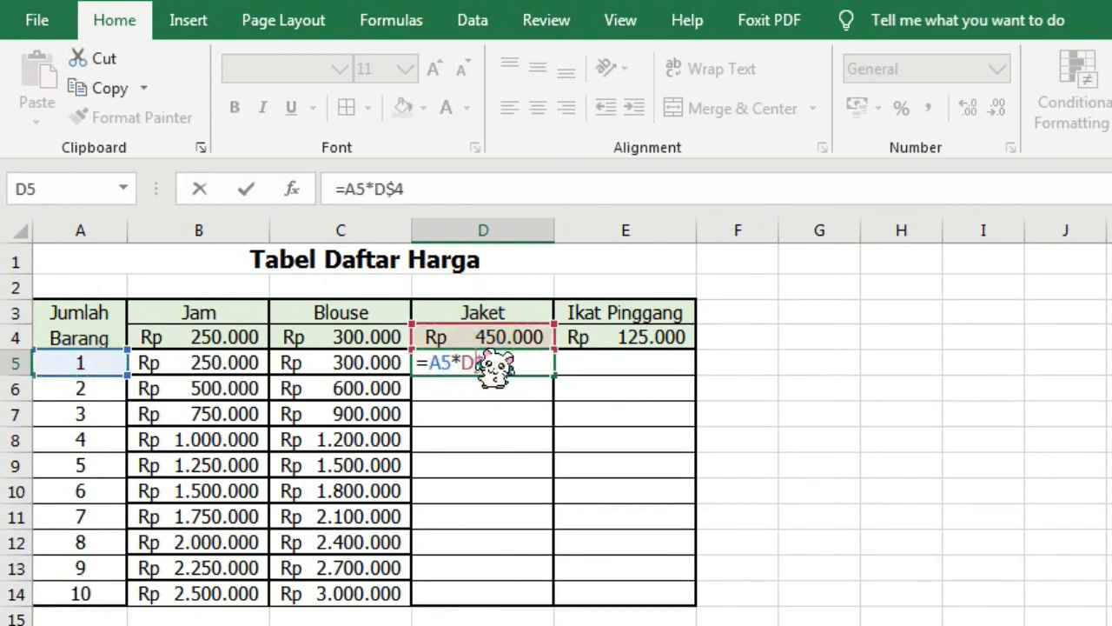
key("ctrl+Return")
double_click(561, 374)
Step: Enter =A5*$E$4 in E5 and fill Ikat Pinggang to row 14 (Rp 125.000–1.250.000)
left_click(608, 357)
type("=")
left_click(88, 361)
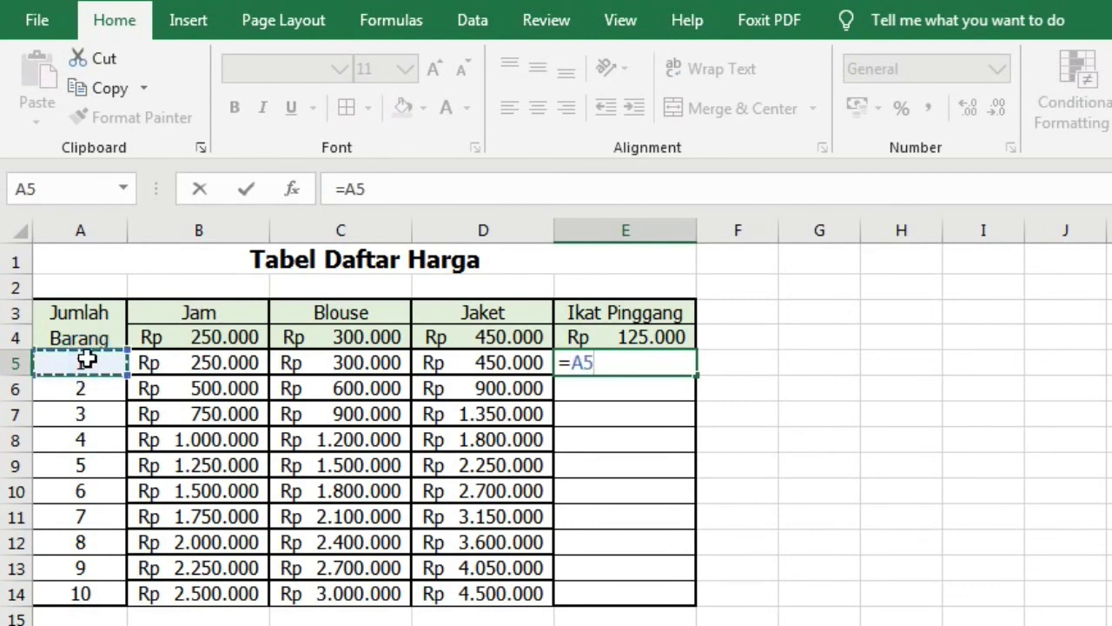
type("*")
left_click(654, 339)
key("F4")
key("Return")
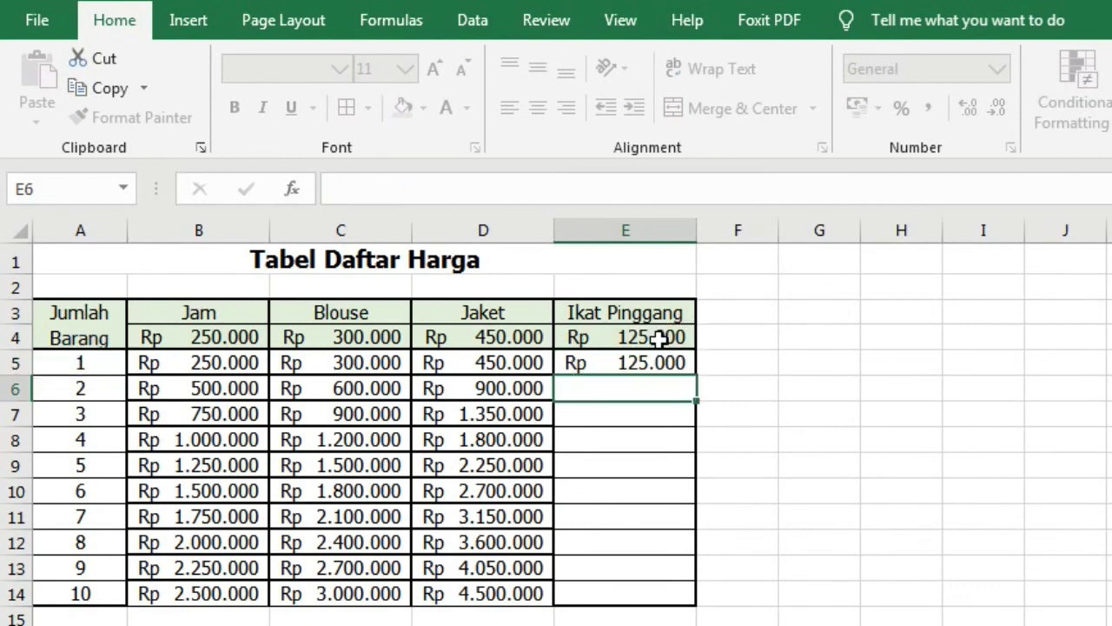
left_click(626, 362)
left_click_drag(695, 374, 687, 601)
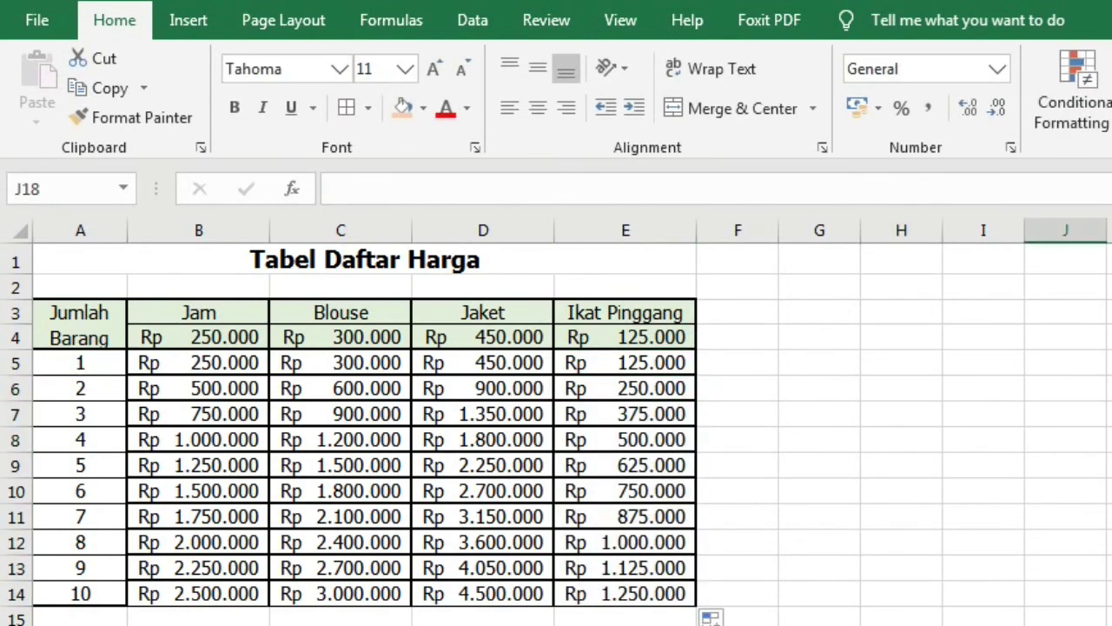